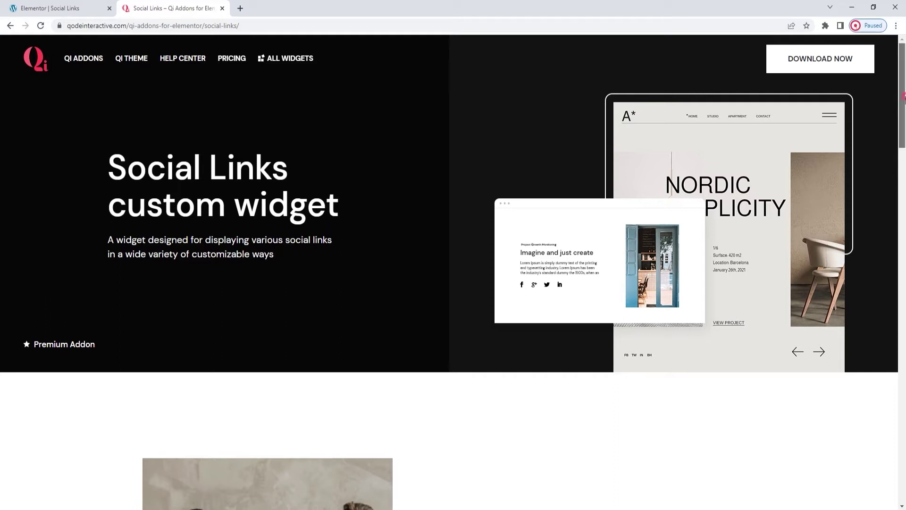
Scroll through the Qi Addons Social Links demo page to review its text and icon link examples.
{"action": "left_click_drag", "start_coordinate": [904, 99], "coordinate": [902, 171]}
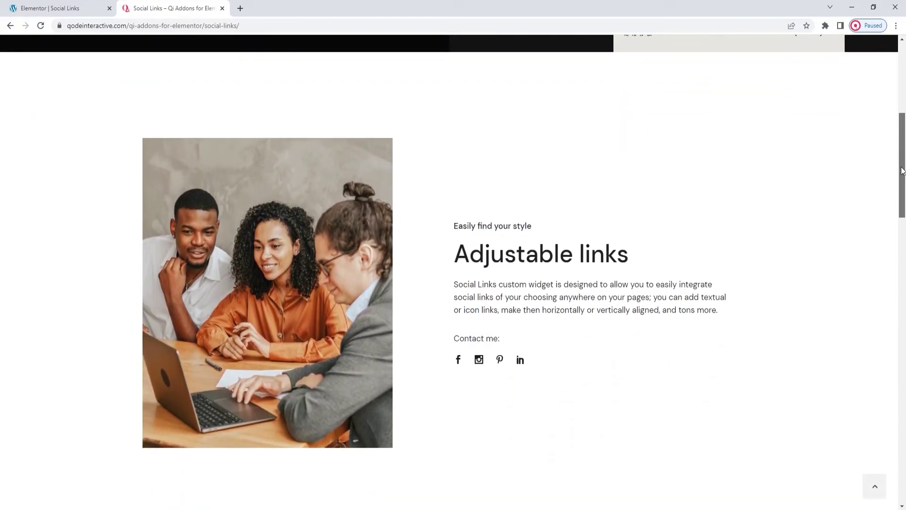
{"action": "left_click_drag", "start_coordinate": [902, 171], "coordinate": [897, 365]}
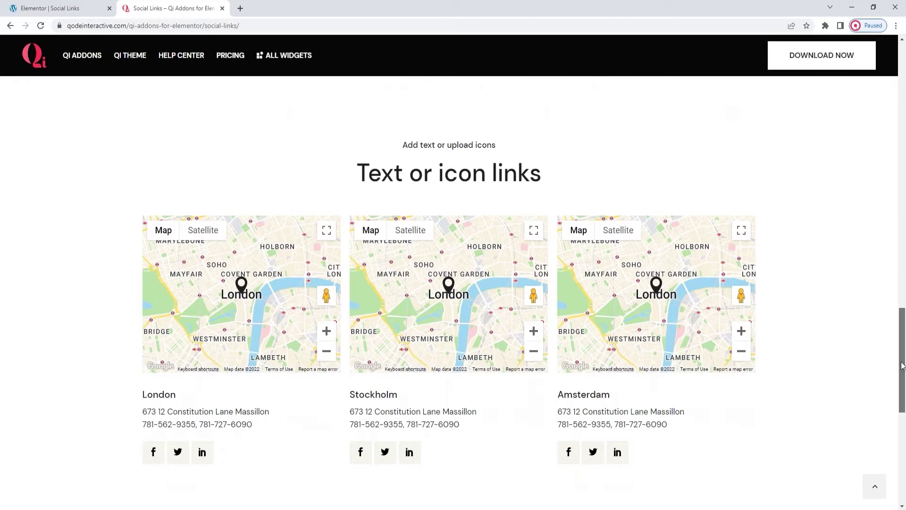
{"action": "left_click_drag", "start_coordinate": [902, 364], "coordinate": [903, 390]}
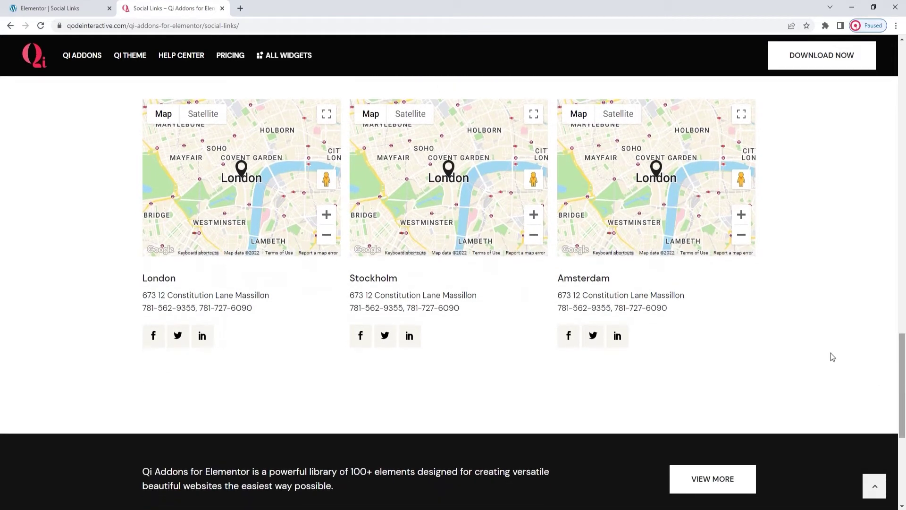
In the Elementor editor, search 'social' and place the Social Links widget under the Adjustable links paragraph.
{"action": "left_click", "coordinate": [90, 8]}
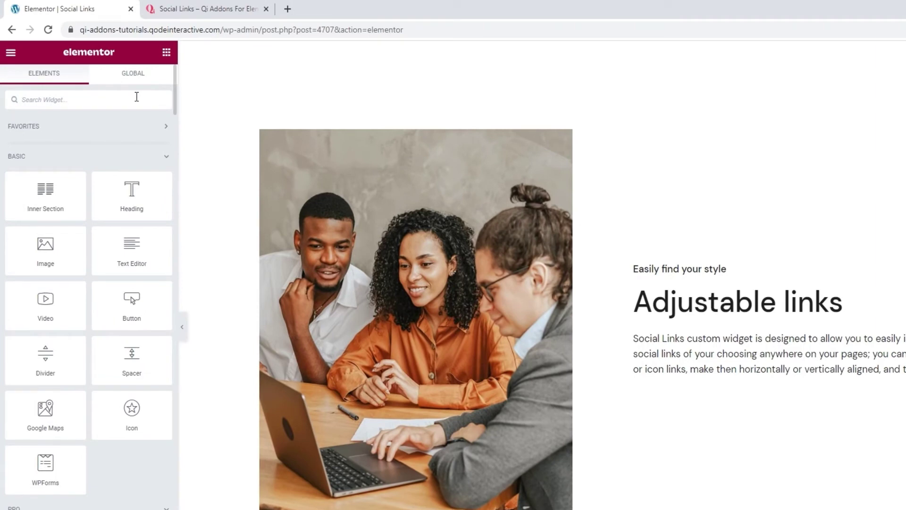
{"action": "type", "text": "socia"}
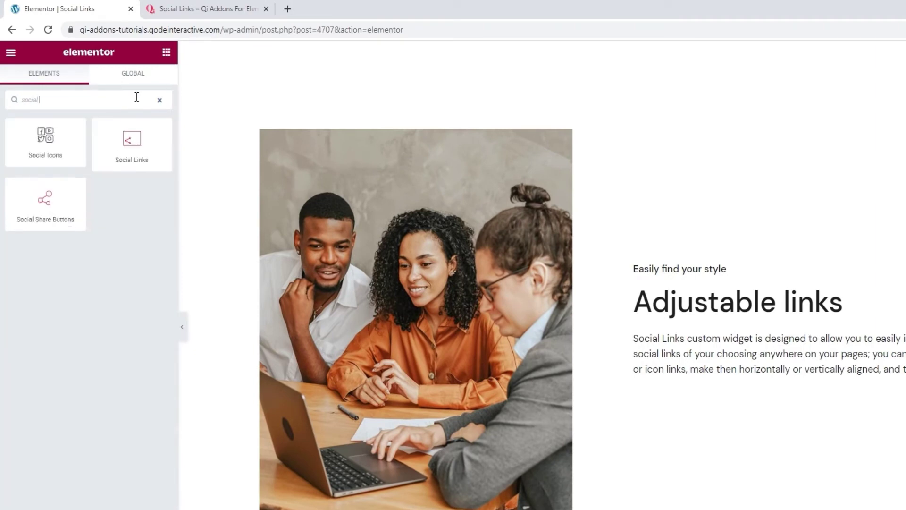
{"action": "type", "text": "l"}
{"action": "left_click_drag", "start_coordinate": [131, 141], "coordinate": [696, 383]}
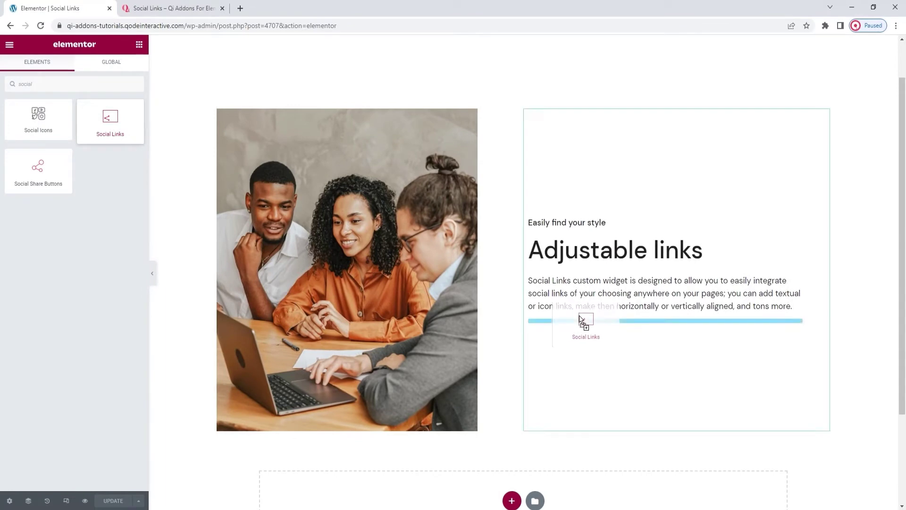
{"action": "left_click_drag", "start_coordinate": [580, 316], "coordinate": [580, 317]}
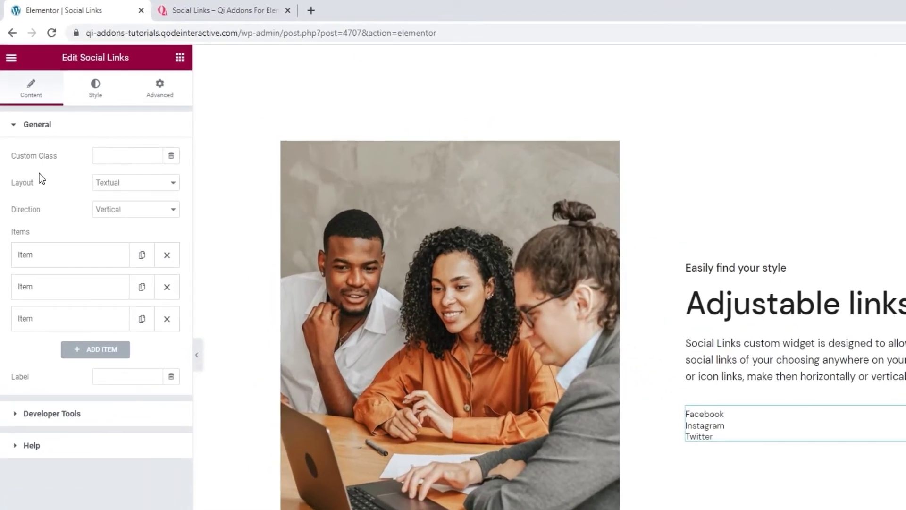
{"action": "left_click", "coordinate": [129, 186]}
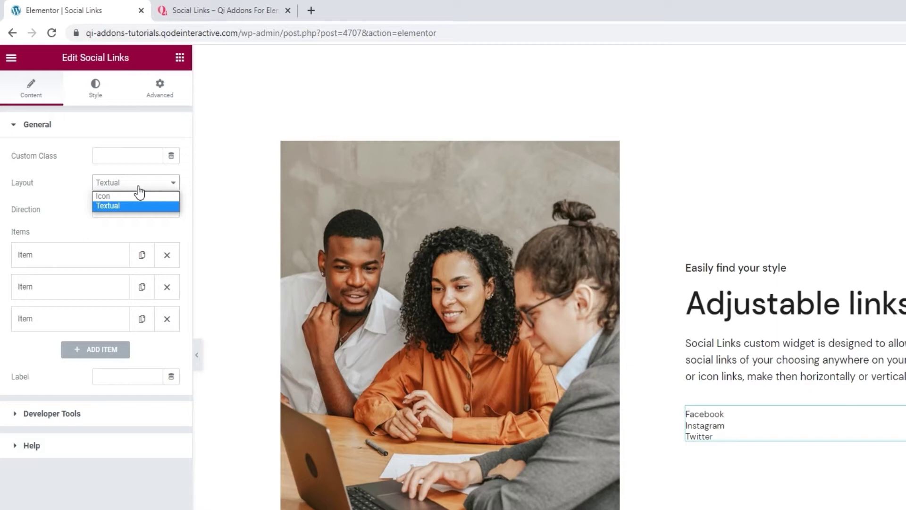
{"action": "left_click", "coordinate": [138, 187]}
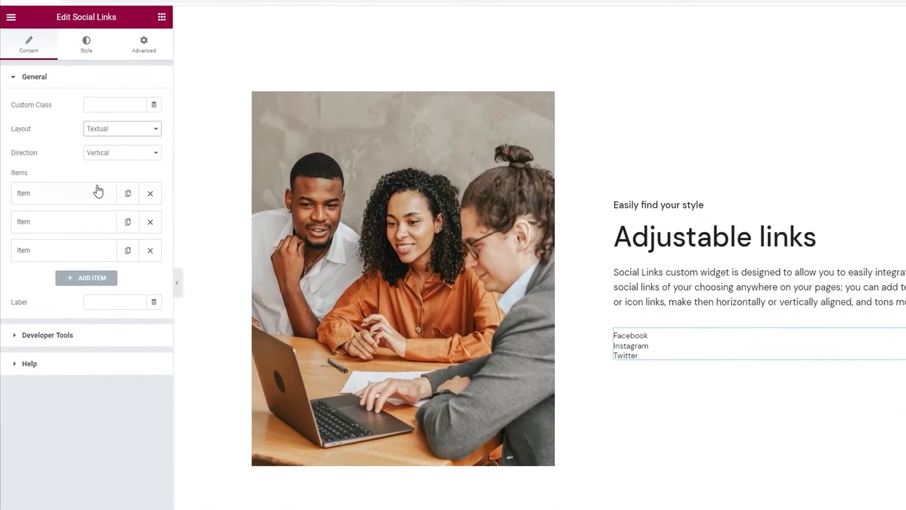
{"action": "left_click", "coordinate": [83, 197]}
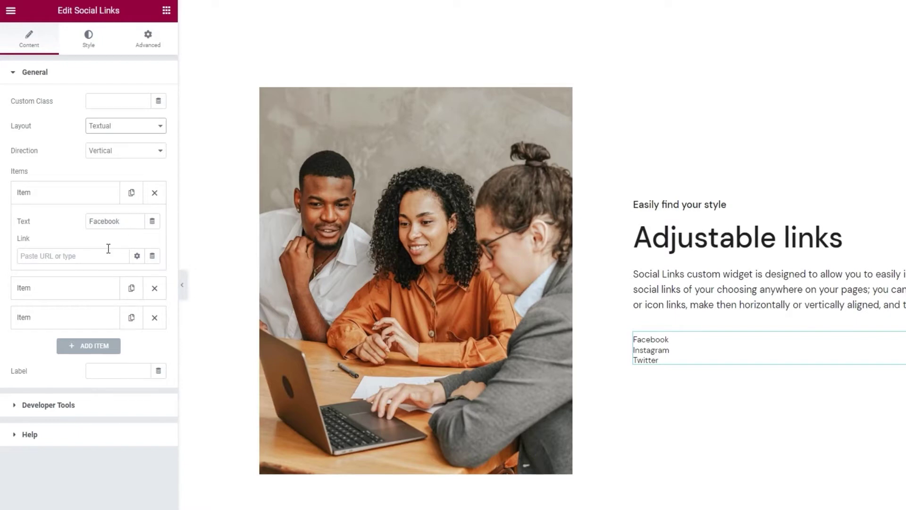
{"action": "left_click", "coordinate": [86, 196]}
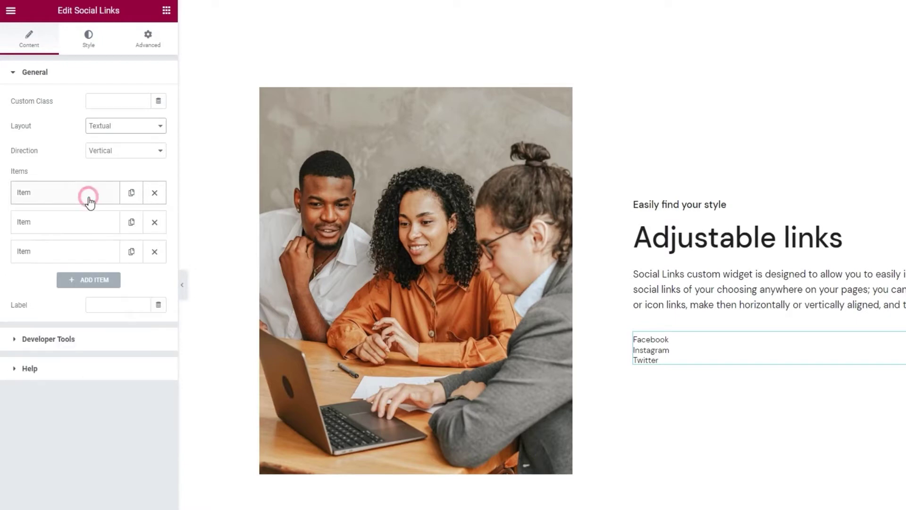
{"action": "left_click", "coordinate": [76, 38]}
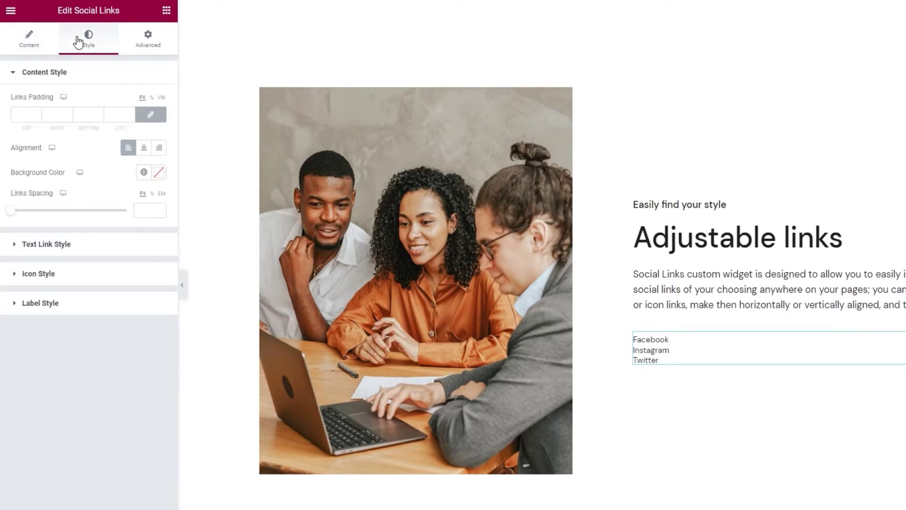
{"action": "left_click", "coordinate": [98, 245]}
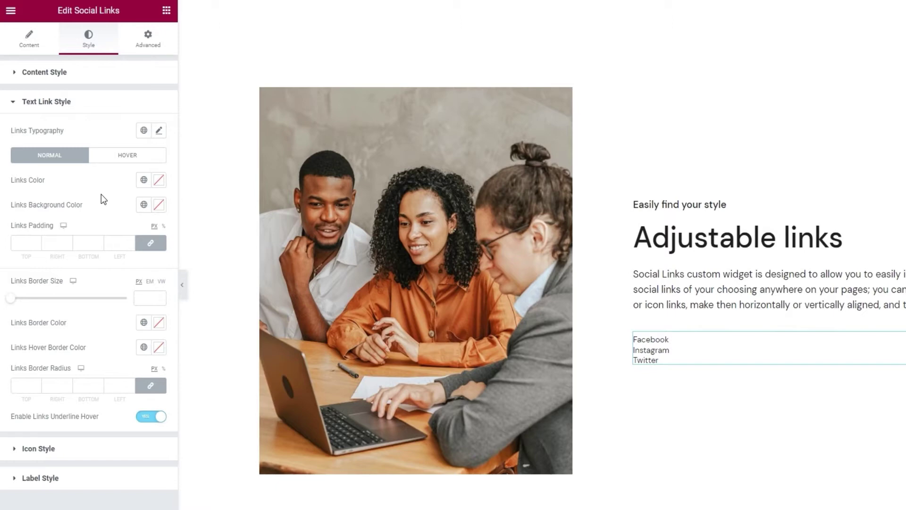
Set the Social Links layout to Icon and the direction to Horizontal.
{"action": "left_click", "coordinate": [9, 42]}
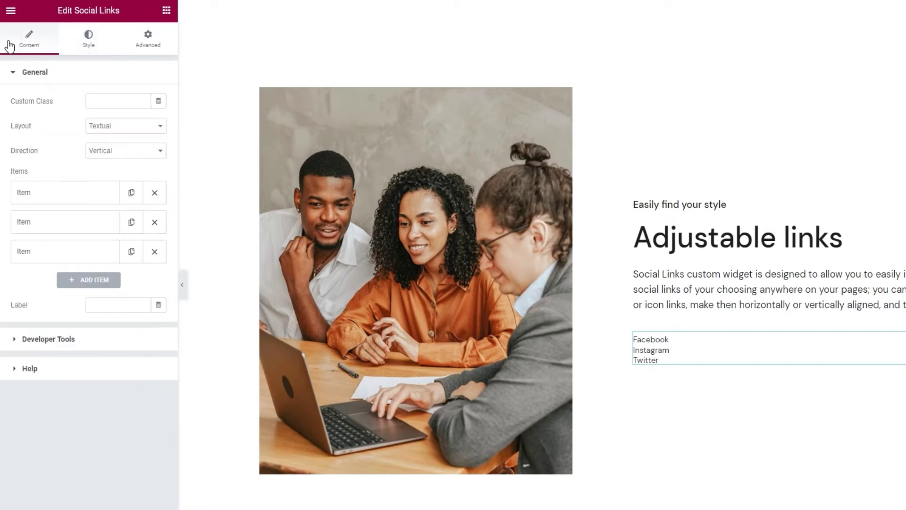
{"action": "left_click", "coordinate": [125, 130]}
{"action": "left_click", "coordinate": [121, 139]}
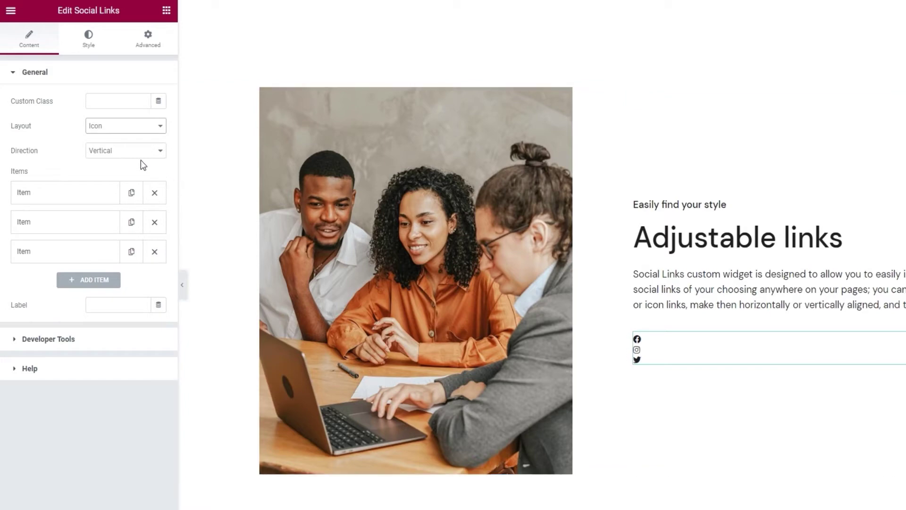
{"action": "left_click", "coordinate": [128, 151]}
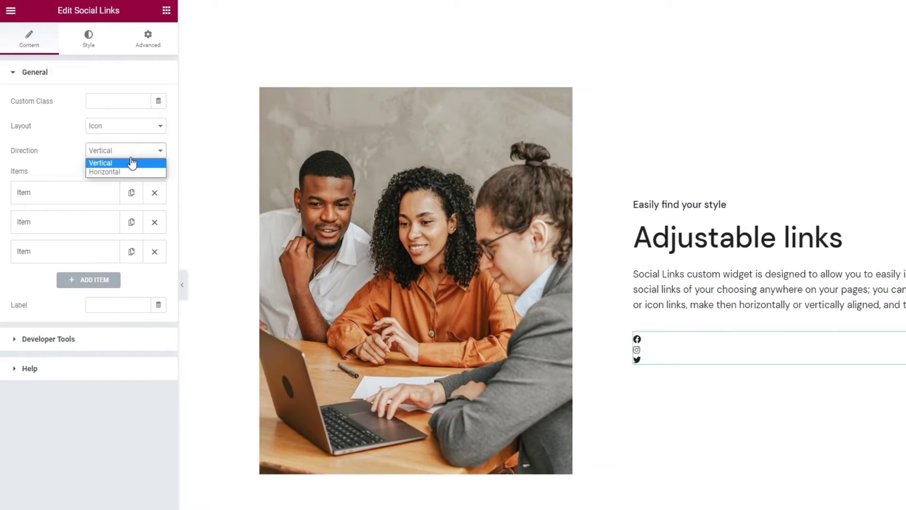
{"action": "left_click", "coordinate": [135, 171]}
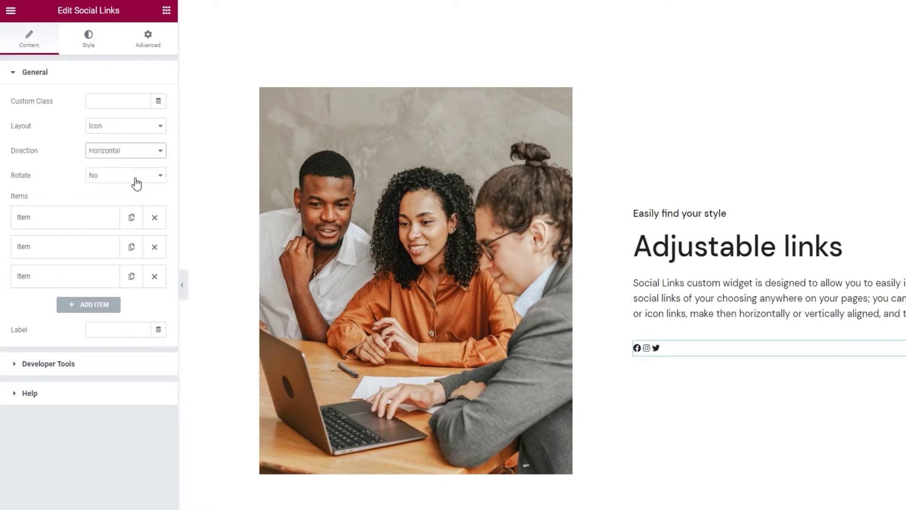
Try Rotate Left and Rotate Right on the icon row, then set Rotate back to No.
{"action": "left_click", "coordinate": [136, 183]}
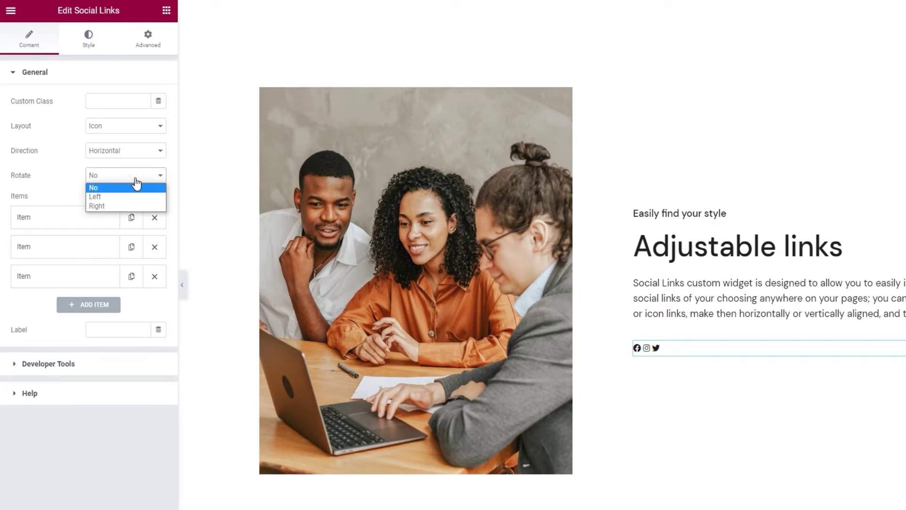
{"action": "left_click", "coordinate": [133, 196]}
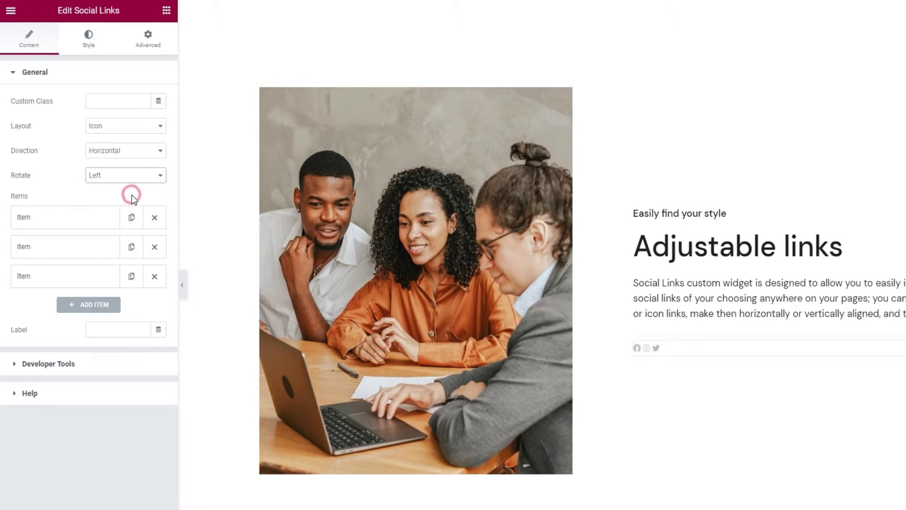
{"action": "left_click", "coordinate": [118, 176]}
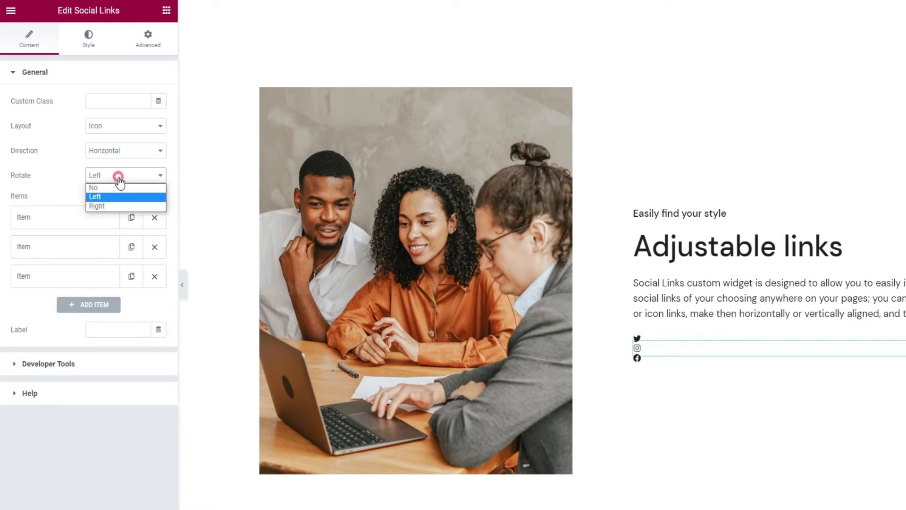
{"action": "left_click", "coordinate": [123, 206]}
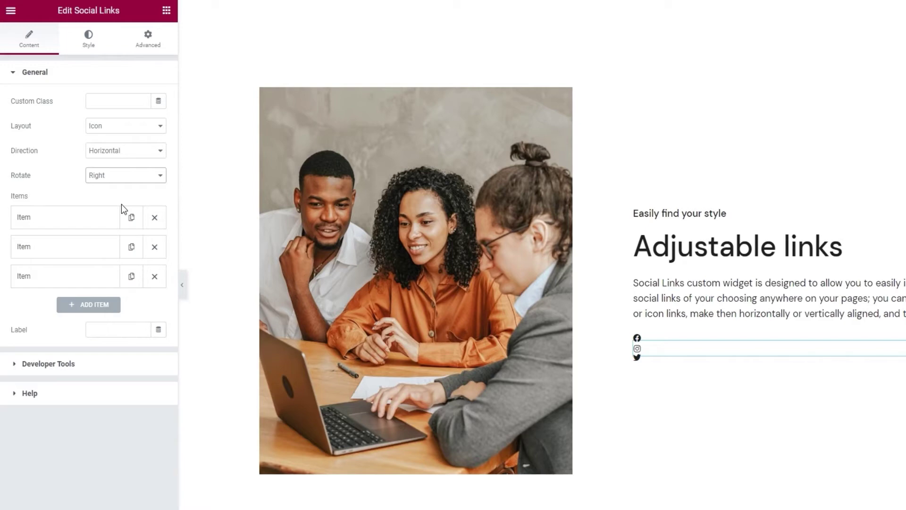
{"action": "left_click", "coordinate": [112, 180]}
{"action": "left_click", "coordinate": [112, 186]}
{"action": "left_click", "coordinate": [96, 216]}
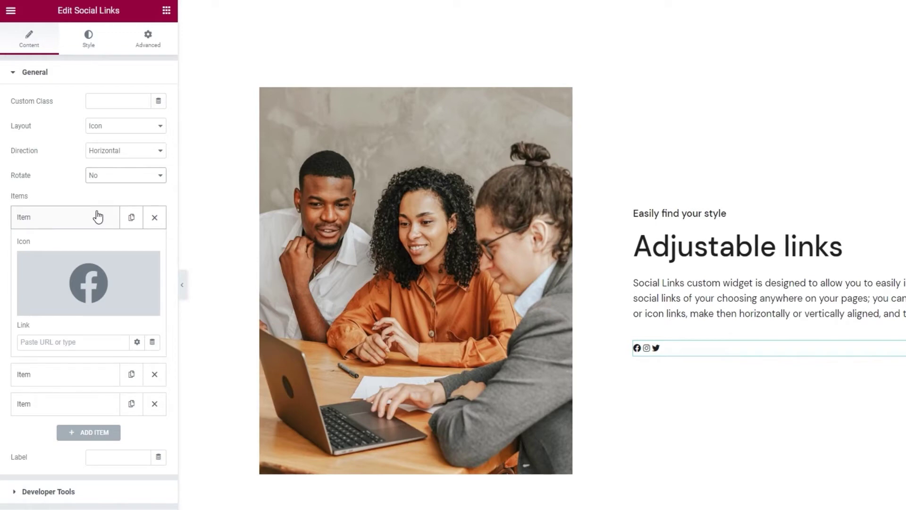
Replace the first item's icon with the uploaded SVG social-share-facebook-icon.svg from the media library.
{"action": "mouse_move", "coordinate": [130, 306]}
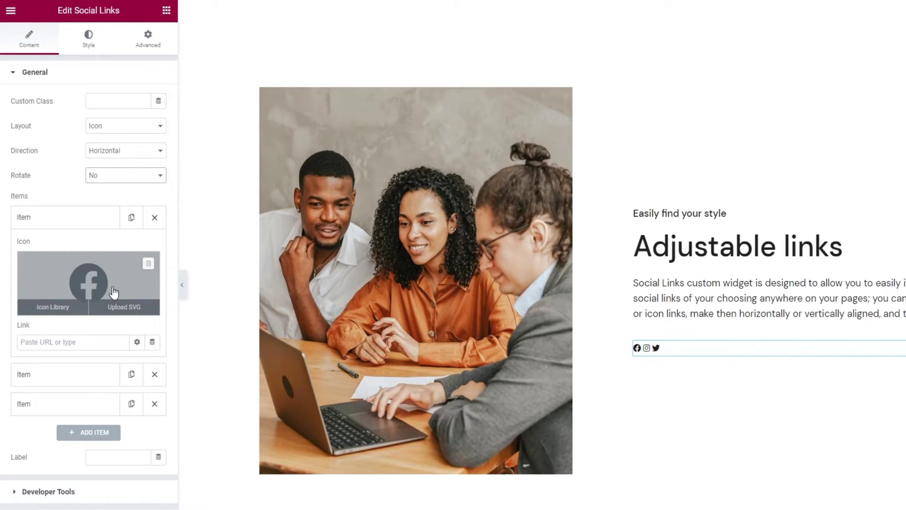
{"action": "left_click", "coordinate": [71, 307]}
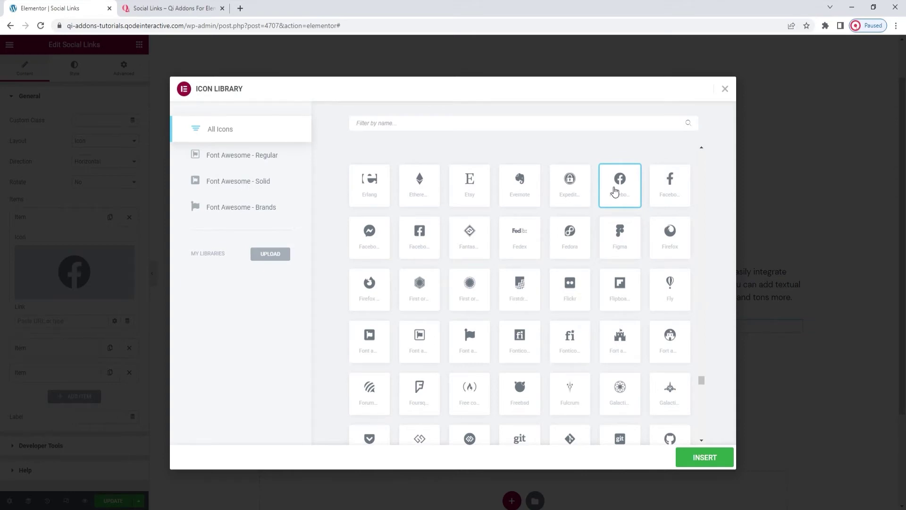
{"action": "left_click", "coordinate": [724, 89]}
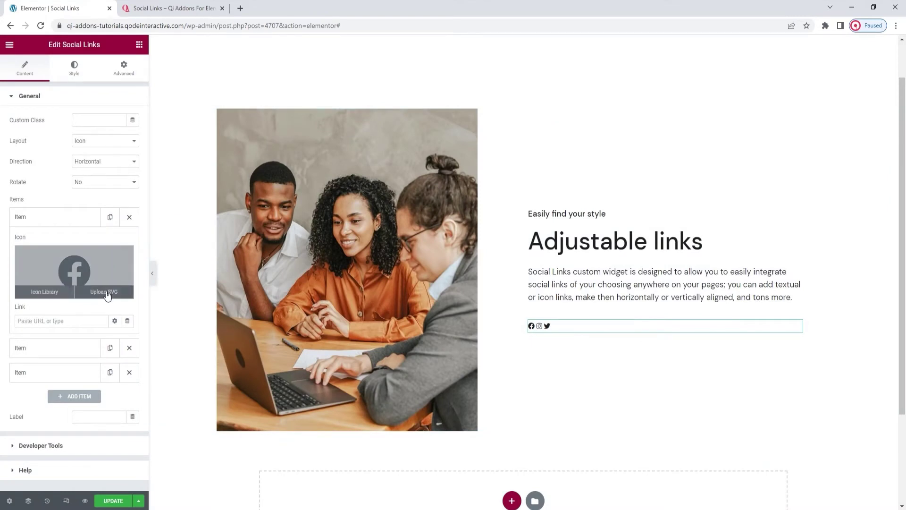
{"action": "left_click", "coordinate": [107, 293]}
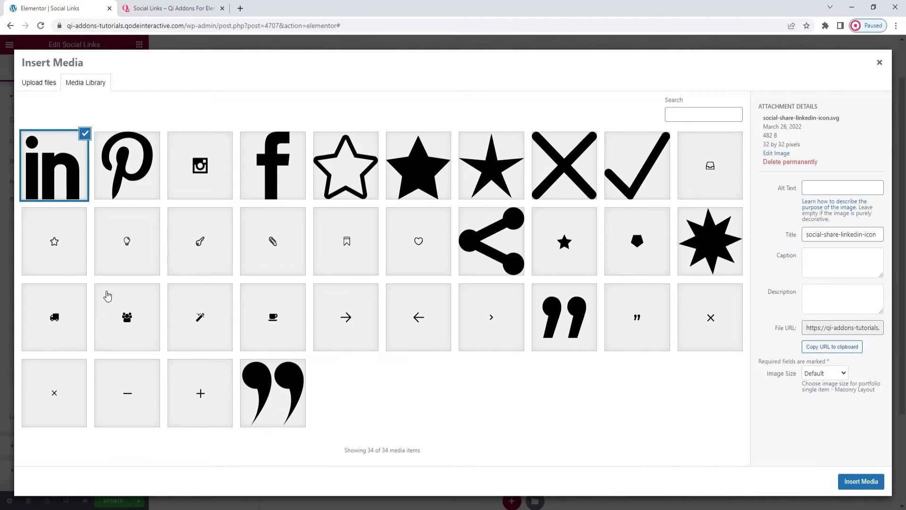
{"action": "left_click", "coordinate": [266, 179]}
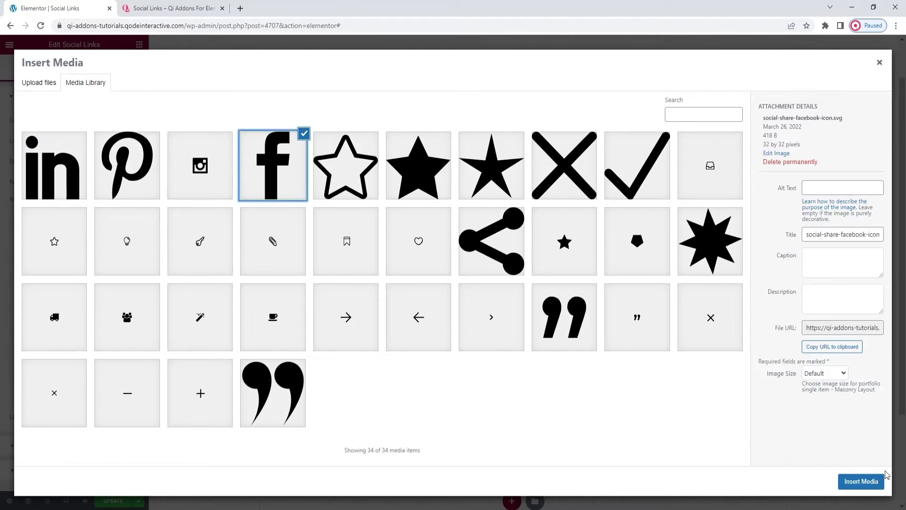
{"action": "left_click", "coordinate": [875, 480]}
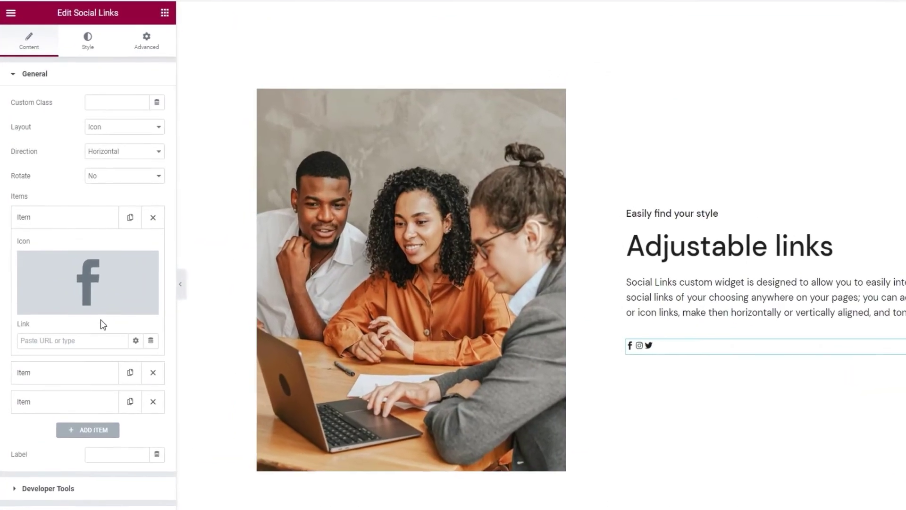
{"action": "left_click", "coordinate": [80, 339]}
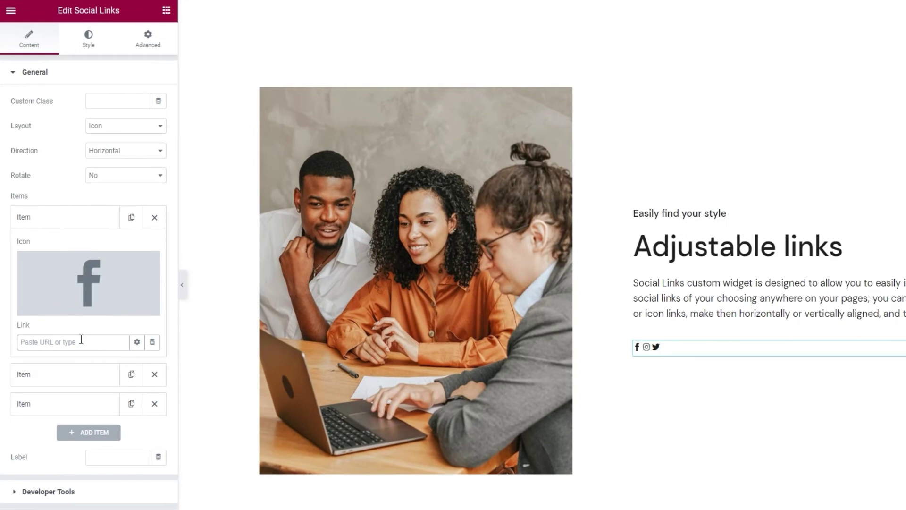
Set the first social item's link to #.
{"action": "type", "text": "#"}
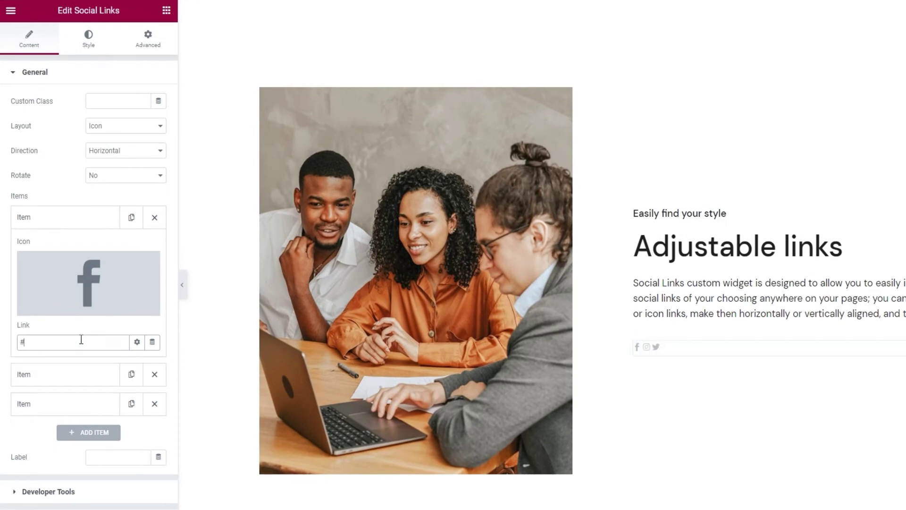
{"action": "left_click", "coordinate": [75, 327]}
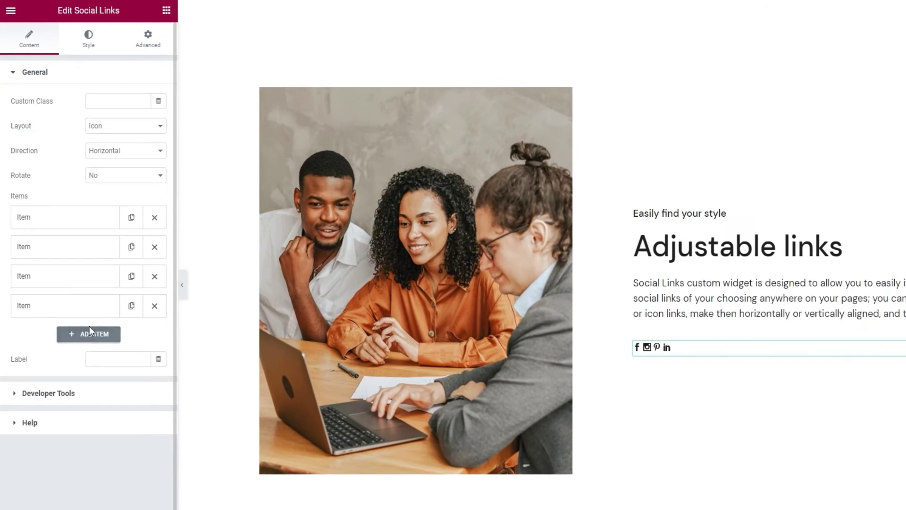
Enter 'Contact me' as the Social Links widget's label.
{"action": "left_click", "coordinate": [106, 364]}
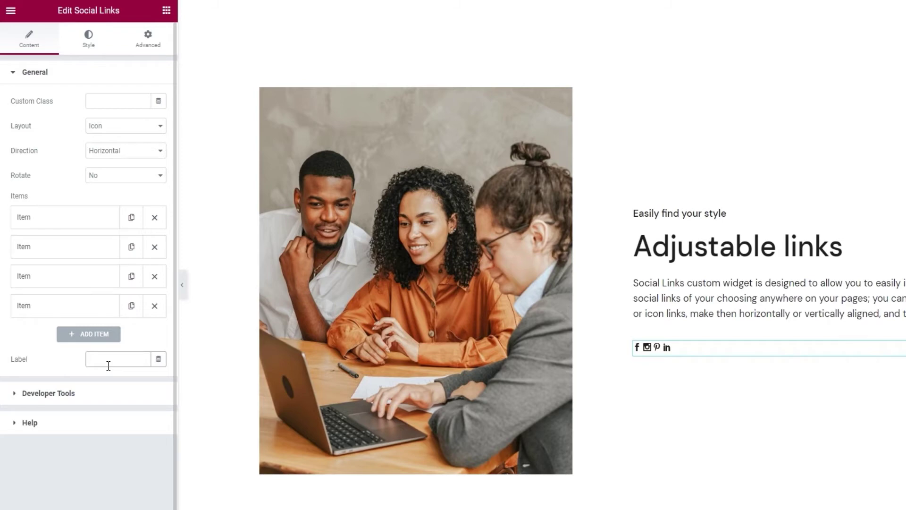
{"action": "type", "text": "Contact me:"}
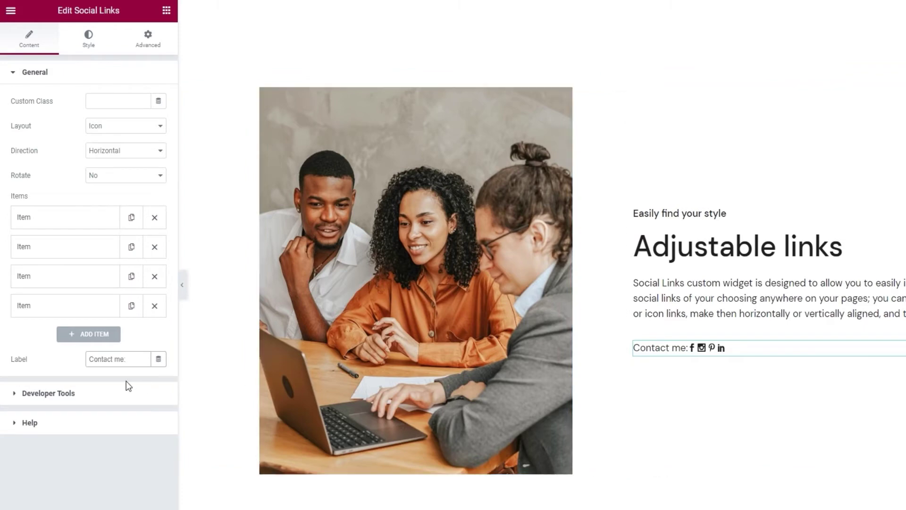
{"action": "left_click", "coordinate": [89, 394]}
Set Show Shortcode Snippet to Yes and back to No, view Help, then go to Style settings.
{"action": "left_click", "coordinate": [82, 145]}
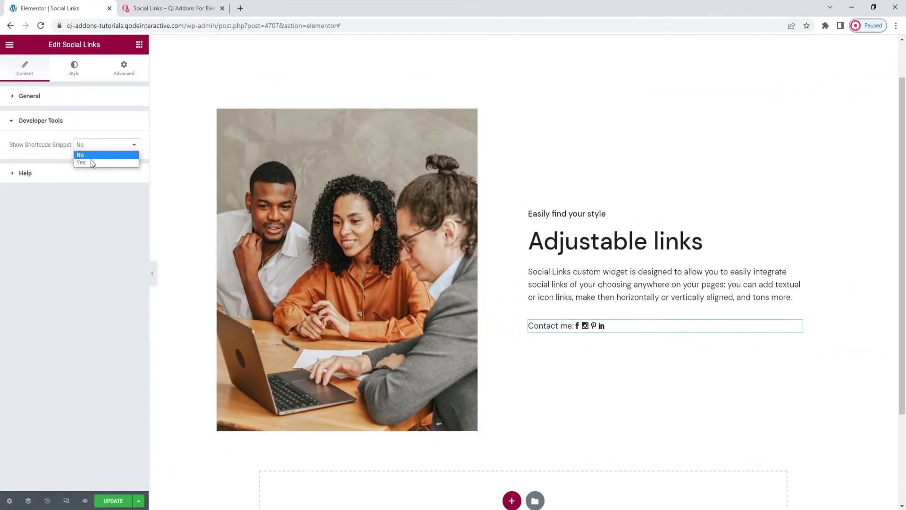
{"action": "left_click", "coordinate": [91, 162]}
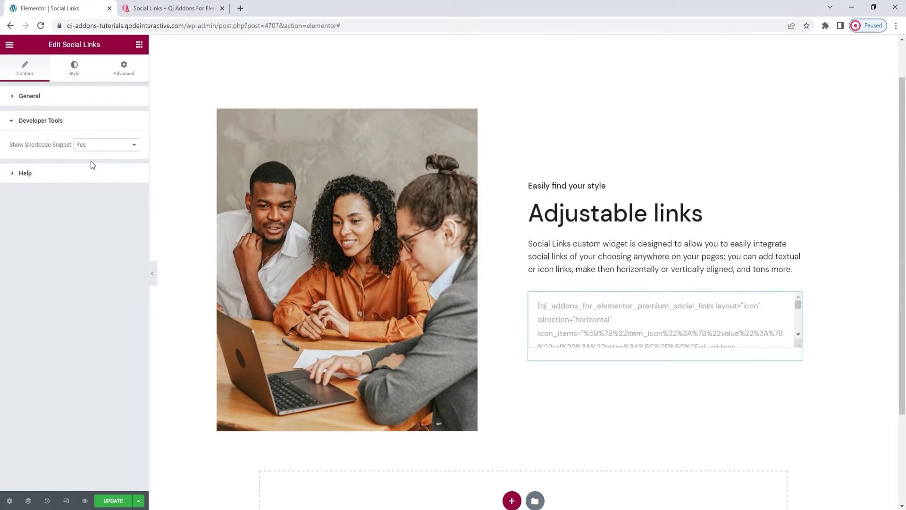
{"action": "left_click", "coordinate": [90, 147]}
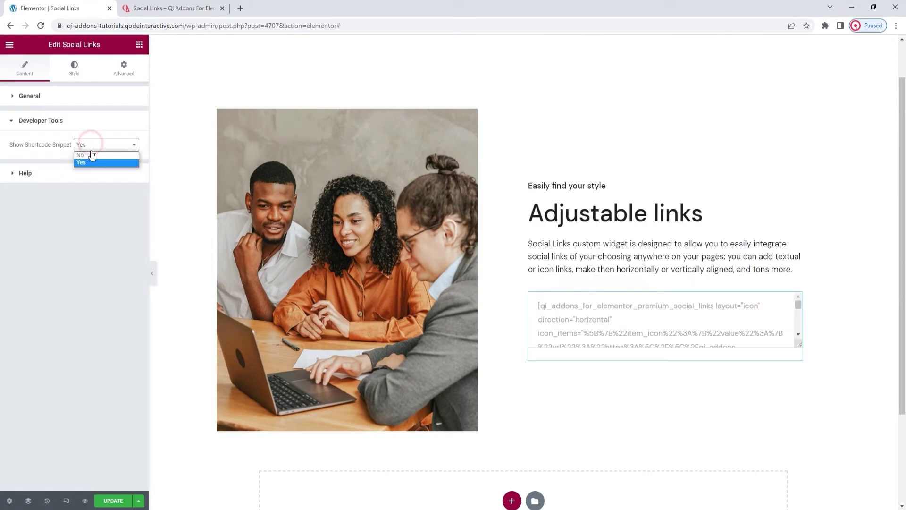
{"action": "left_click", "coordinate": [91, 157]}
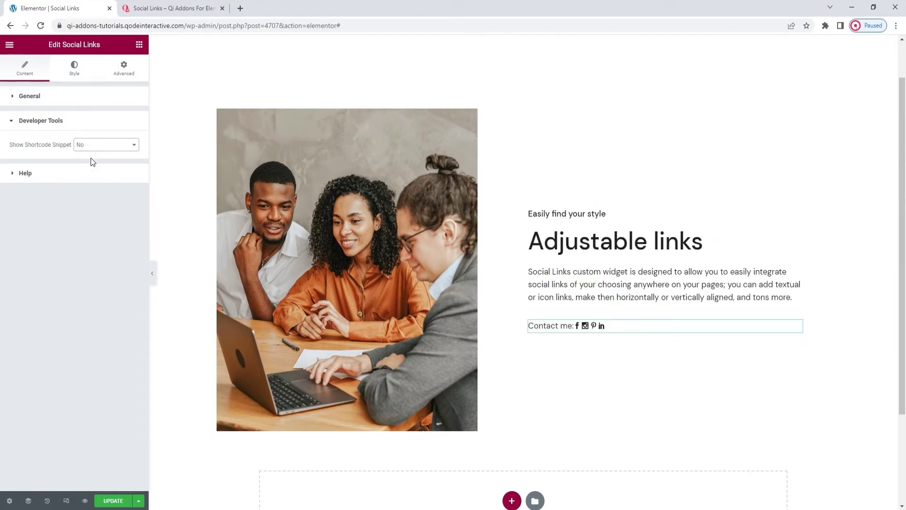
{"action": "left_click", "coordinate": [81, 170]}
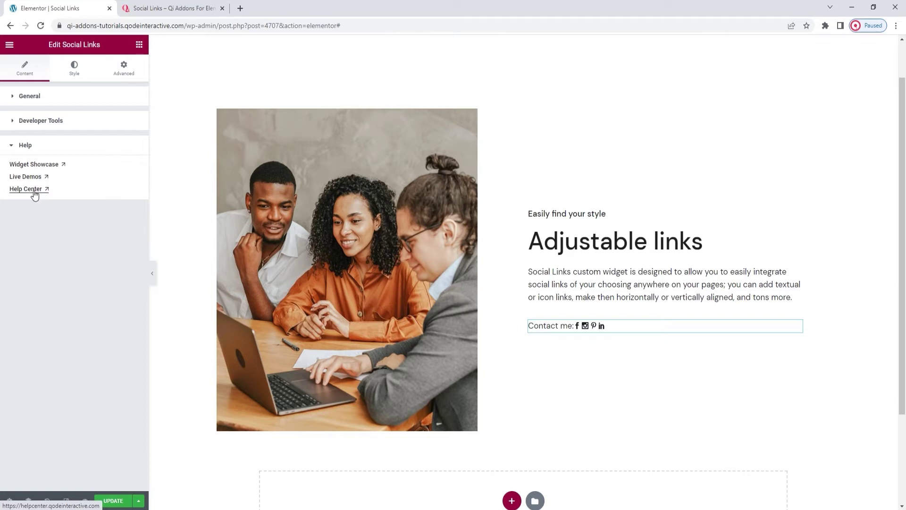
{"action": "left_click", "coordinate": [73, 71]}
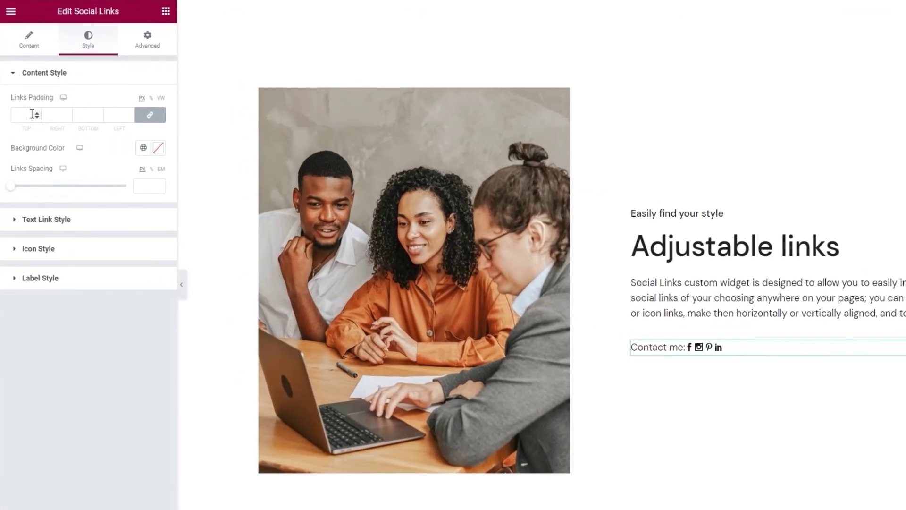
{"action": "left_click", "coordinate": [36, 113]}
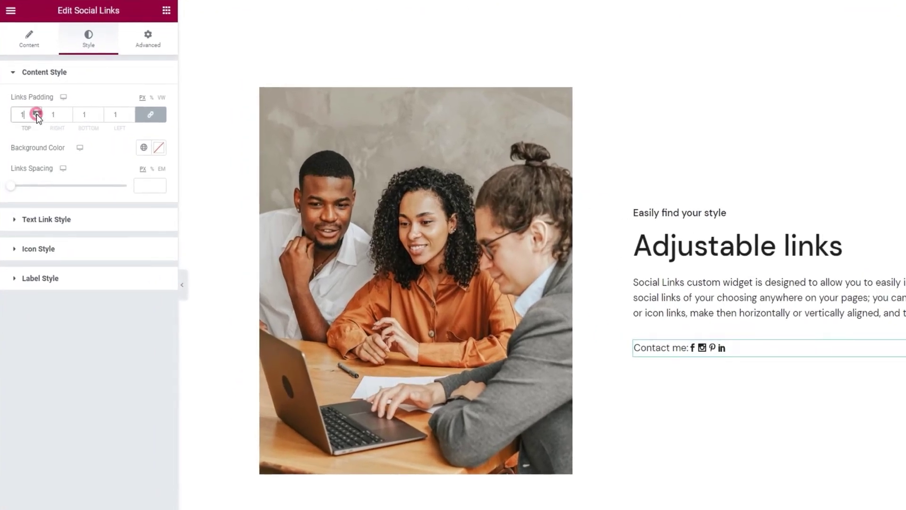
{"action": "left_click_drag", "start_coordinate": [36, 113], "coordinate": [36, 114]}
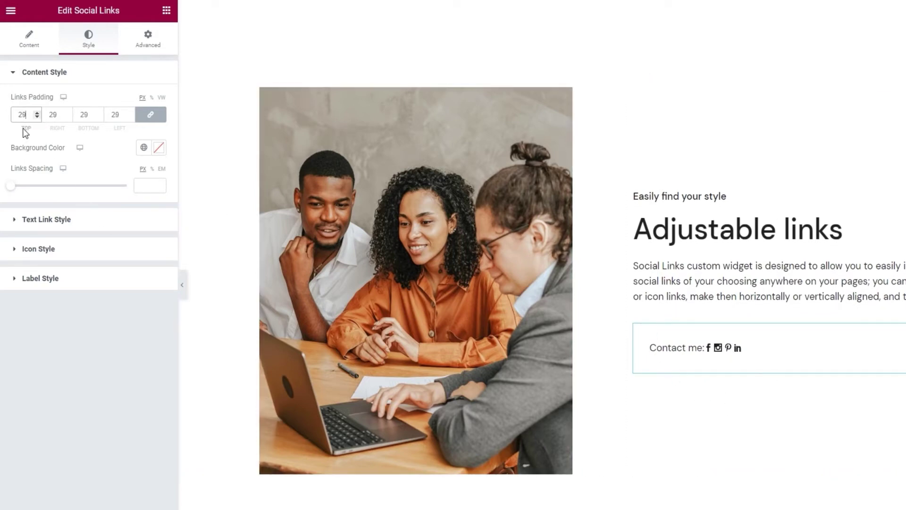
{"action": "double_click", "coordinate": [12, 116]}
{"action": "key", "text": "BackSpace"}
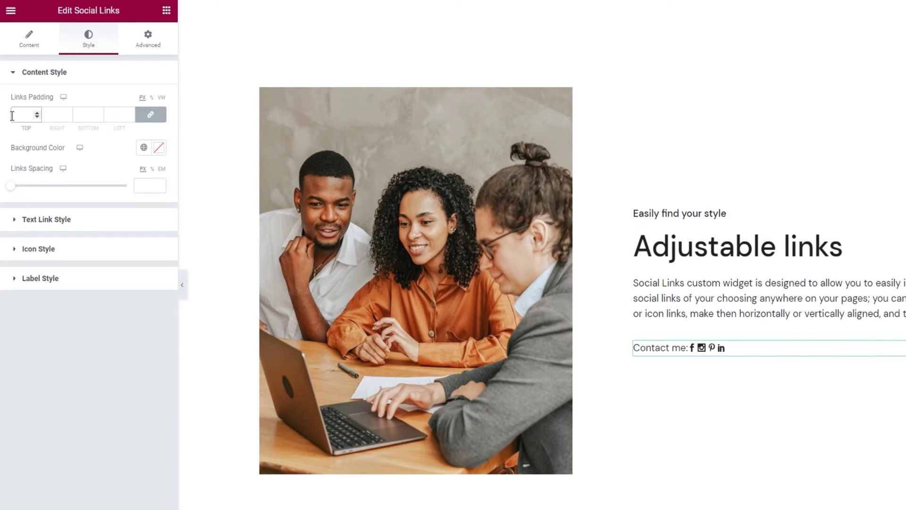
{"action": "left_click", "coordinate": [157, 152]}
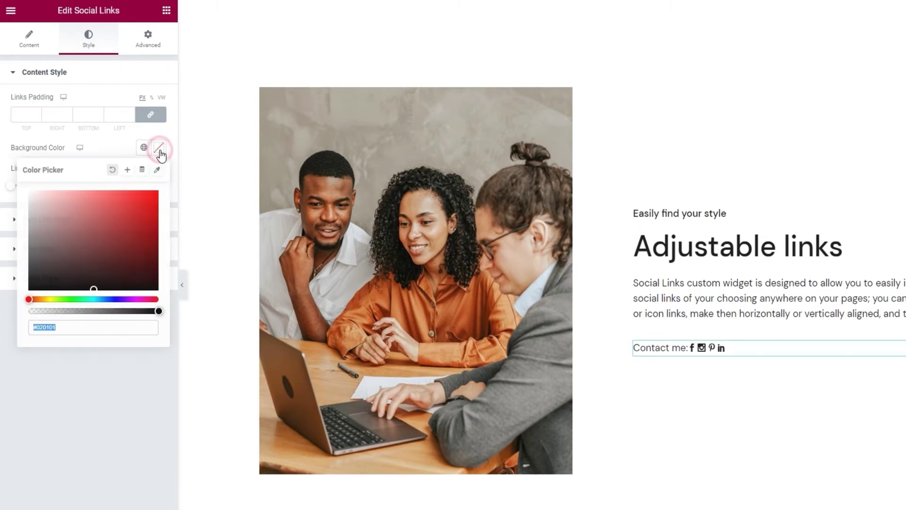
{"action": "left_click", "coordinate": [68, 203]}
{"action": "left_click_drag", "start_coordinate": [67, 203], "coordinate": [66, 202]}
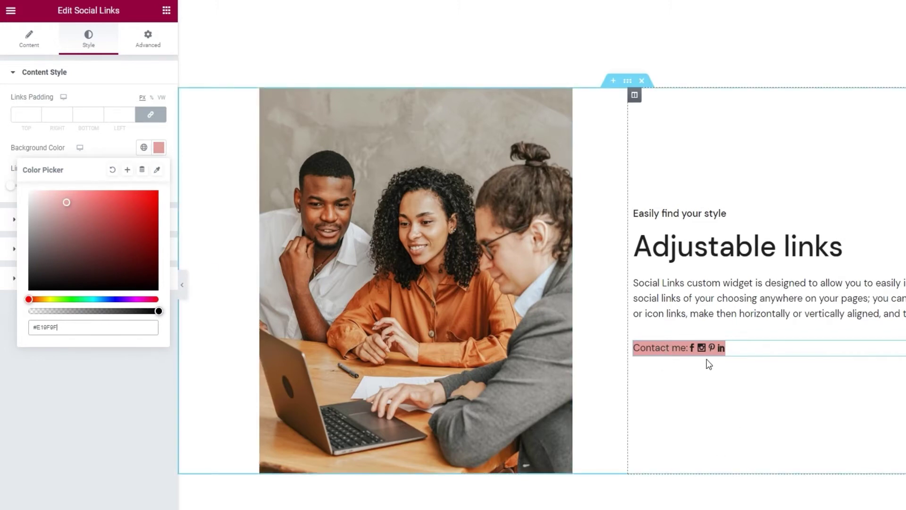
{"action": "left_click", "coordinate": [111, 170]}
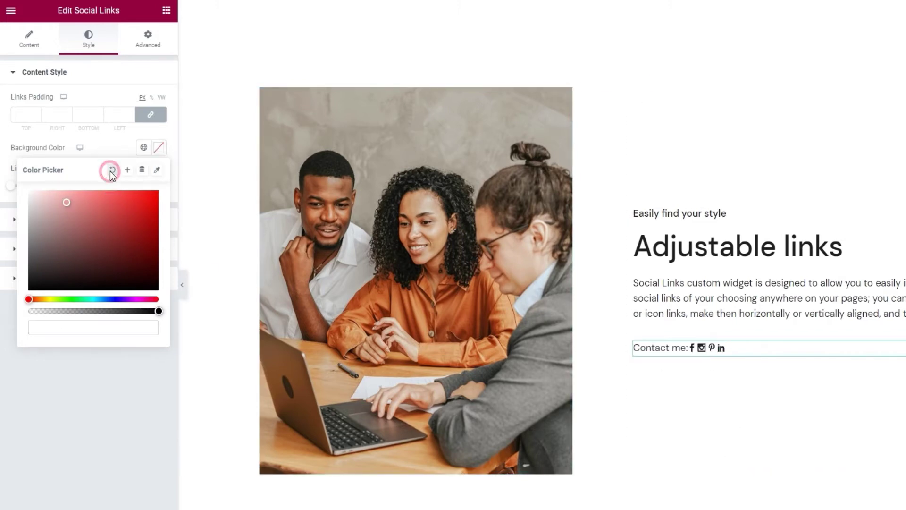
{"action": "left_click", "coordinate": [115, 145]}
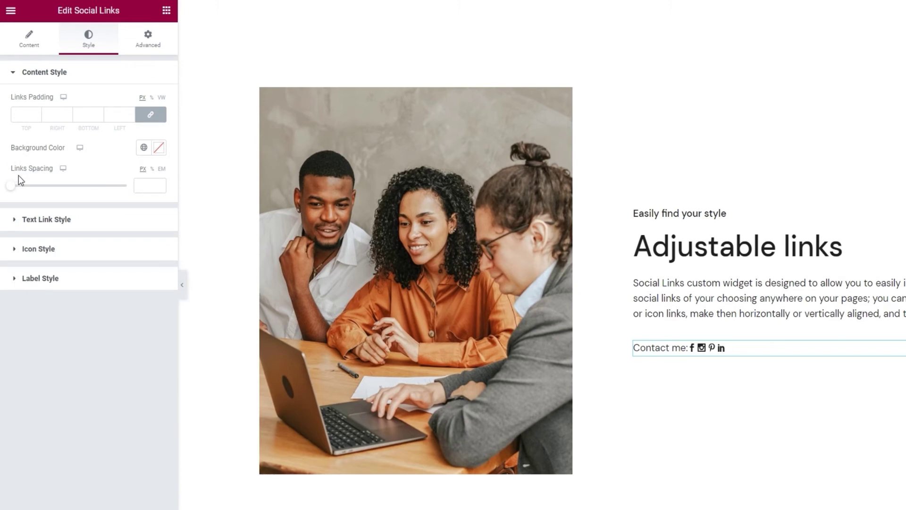
Set Links Spacing to 26 px and expand the Text Link Style and Icon Style sections.
{"action": "left_click_drag", "start_coordinate": [10, 187], "coordinate": [19, 187]}
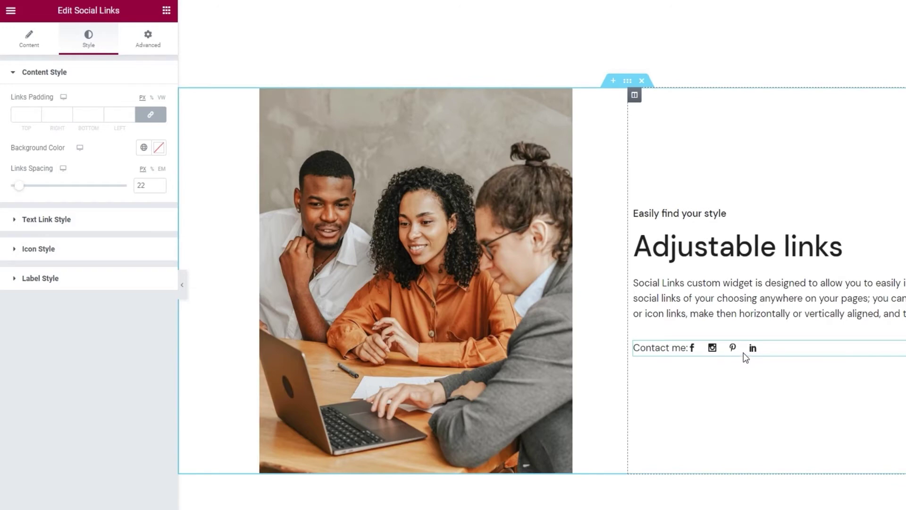
{"action": "left_click", "coordinate": [160, 183]}
{"action": "left_click", "coordinate": [159, 183]}
{"action": "left_click", "coordinate": [160, 183]}
{"action": "left_click", "coordinate": [159, 183]}
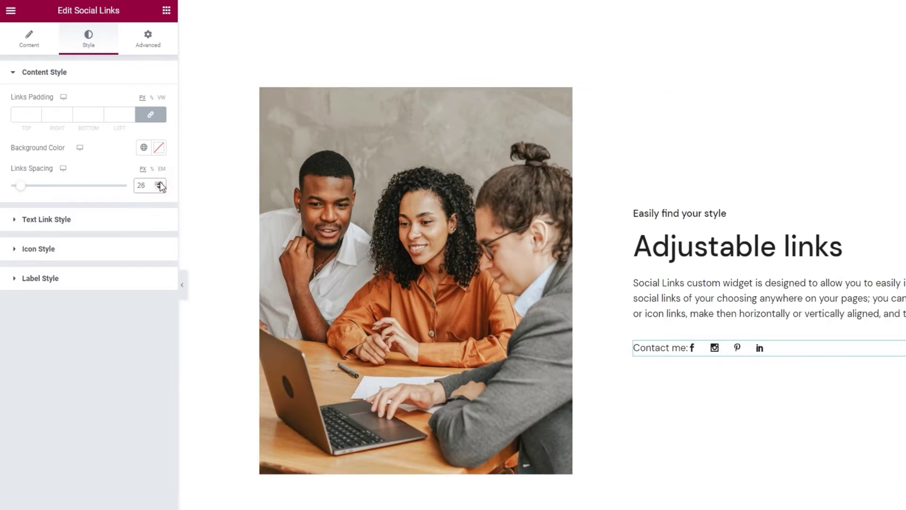
{"action": "left_click", "coordinate": [113, 224]}
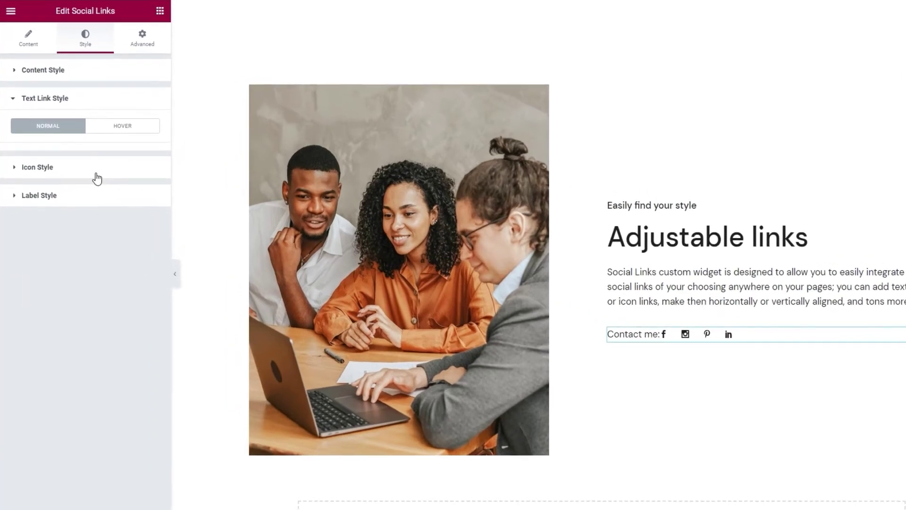
{"action": "left_click", "coordinate": [96, 174]}
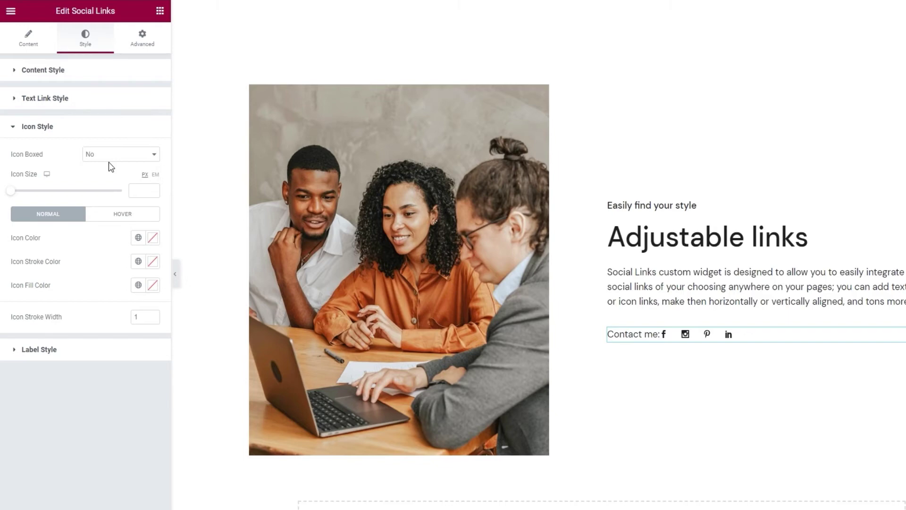
Set Icon Boxed to Yes and give the icon boxes a pink background colour.
{"action": "left_click", "coordinate": [109, 162]}
{"action": "left_click", "coordinate": [105, 182]}
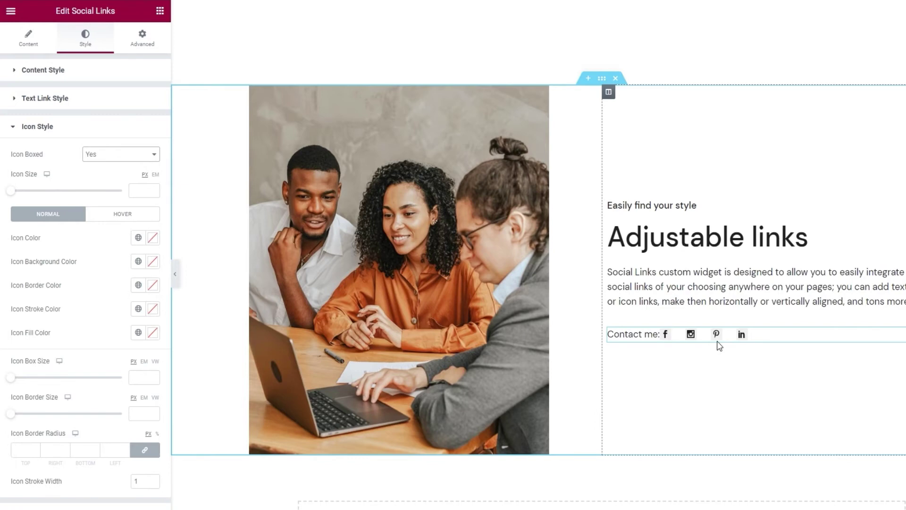
{"action": "left_click", "coordinate": [154, 263]}
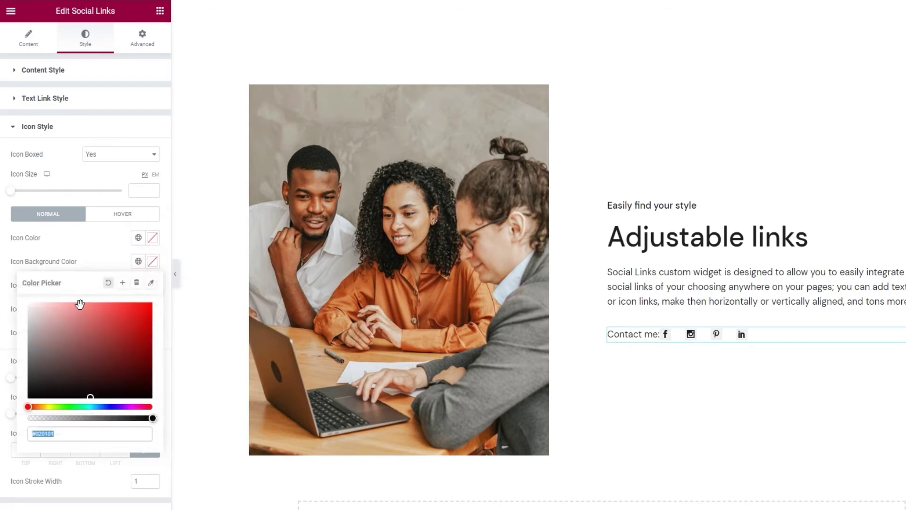
{"action": "left_click_drag", "start_coordinate": [60, 310], "coordinate": [50, 305]}
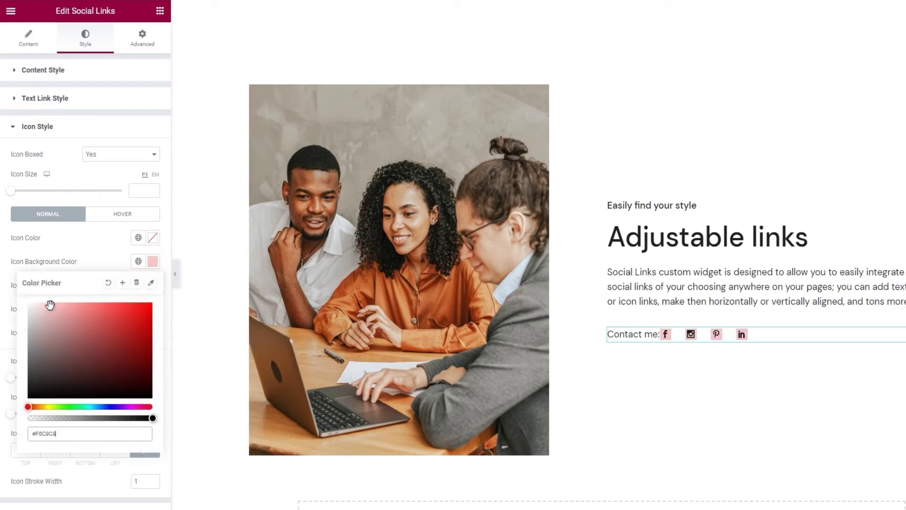
{"action": "left_click", "coordinate": [83, 262]}
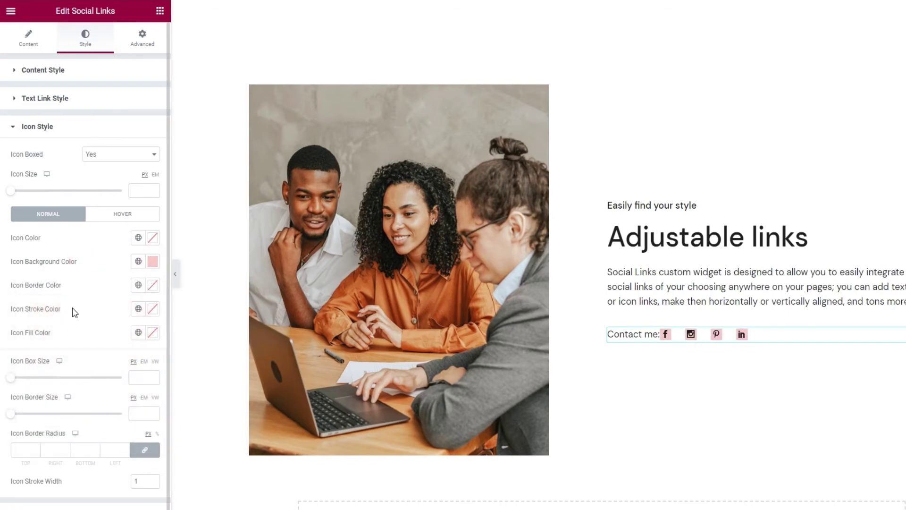
Set Icon Box Size to 57 with 4px brownish-grey borders, and try a corner radius value.
{"action": "left_click_drag", "start_coordinate": [10, 377], "coordinate": [33, 380]}
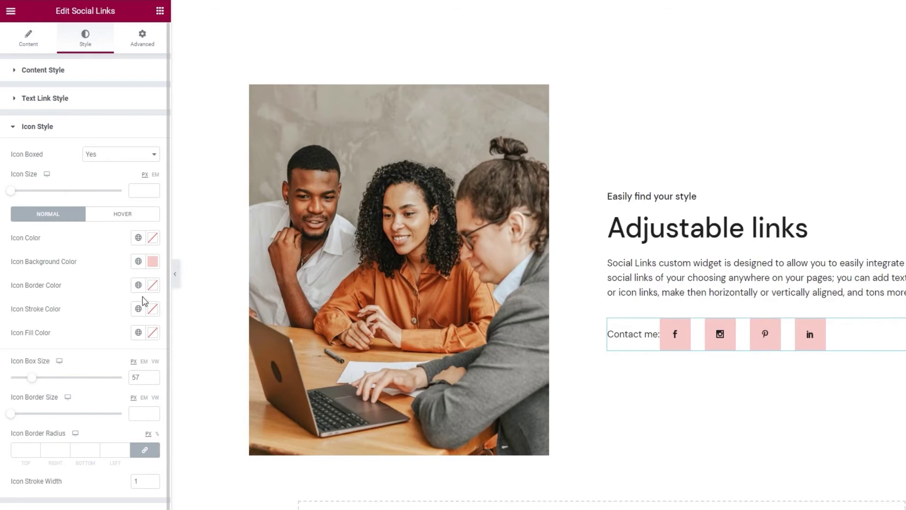
{"action": "left_click", "coordinate": [152, 285]}
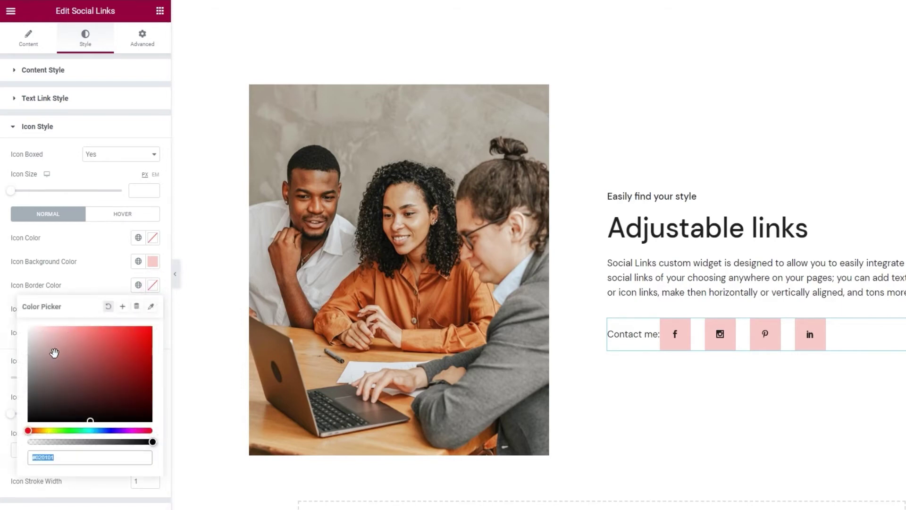
{"action": "left_click", "coordinate": [50, 371]}
{"action": "left_click", "coordinate": [97, 280]}
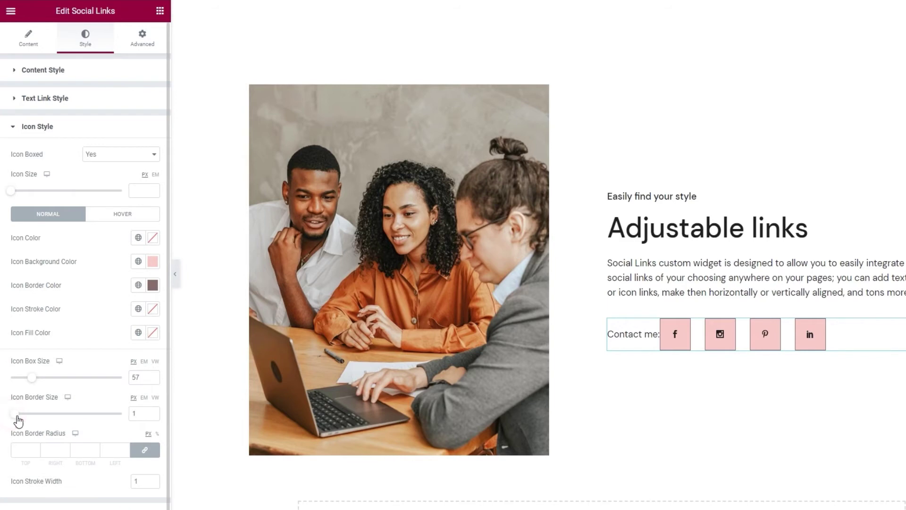
{"action": "left_click_drag", "start_coordinate": [16, 420], "coordinate": [27, 423]}
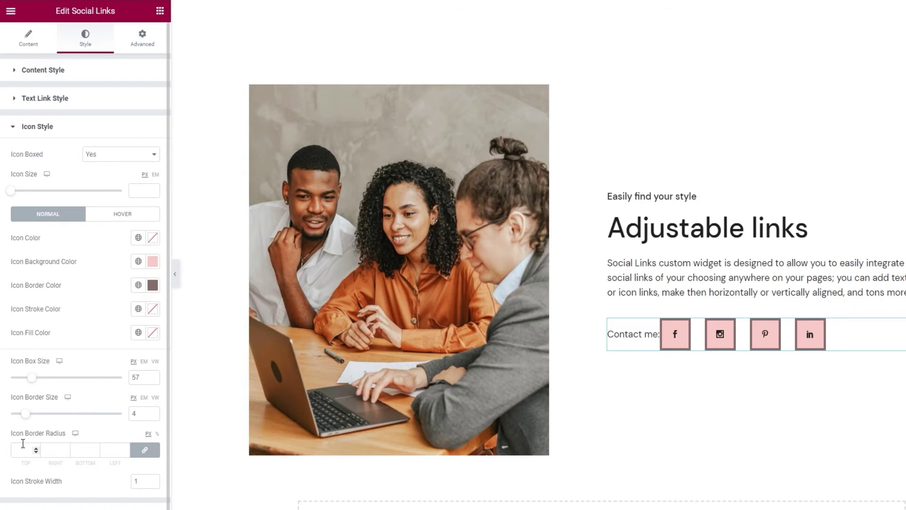
{"action": "left_click", "coordinate": [37, 450]}
{"action": "type", "text": "6"}
{"action": "scroll", "coordinate": [37, 452], "scroll_direction": "up", "scroll_amount": 13}
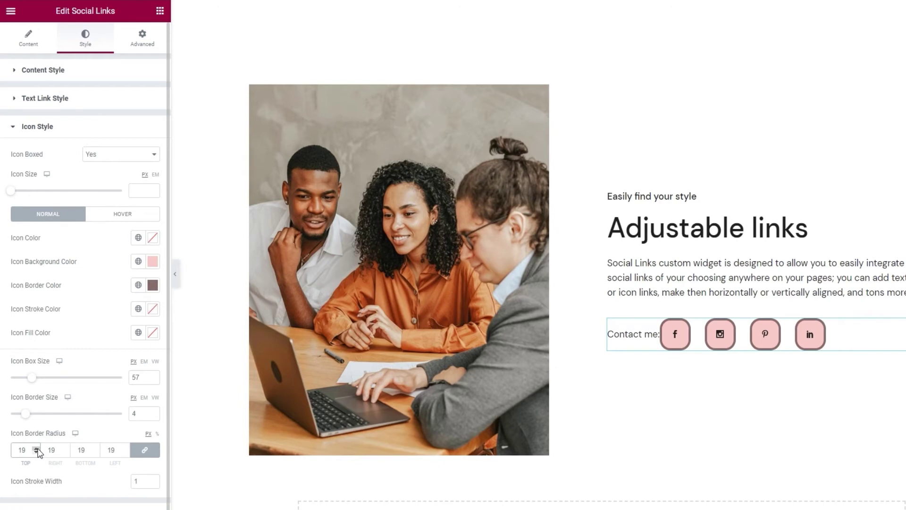
{"action": "double_click", "coordinate": [22, 449]}
Clear the icon box border radius, border size and box size values.
{"action": "key", "text": "BackSpace"}
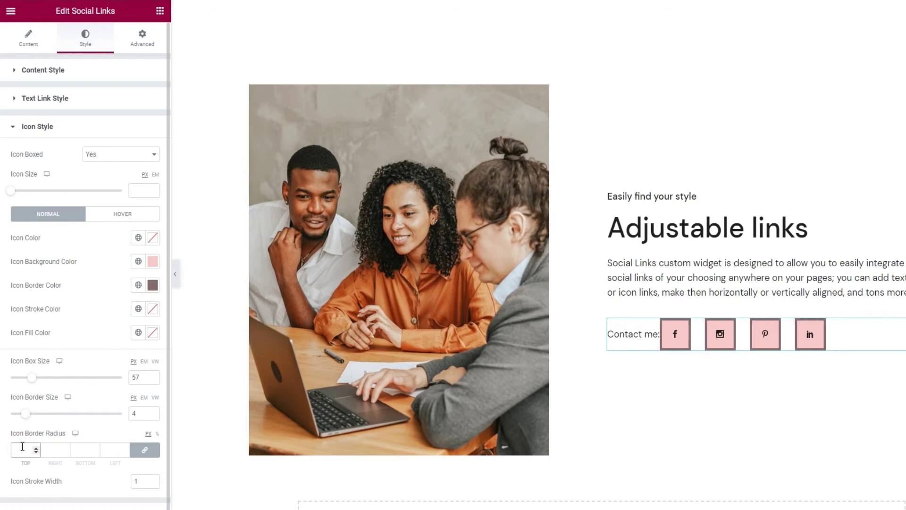
{"action": "double_click", "coordinate": [134, 413]}
{"action": "key", "text": "BackSpace"}
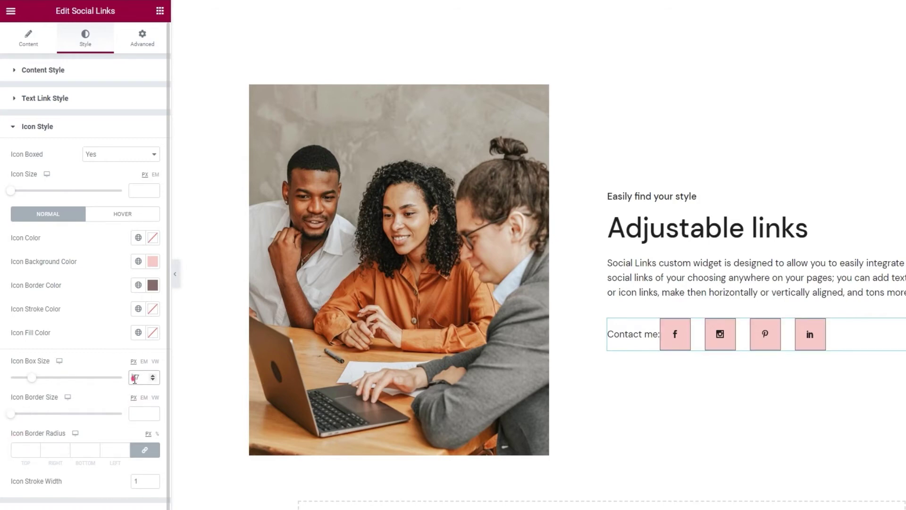
{"action": "double_click", "coordinate": [134, 378]}
{"action": "key", "text": "BackSpace"}
Clear the icon background and border colours, set Icon Boxed to No, and set icon size to 20.
{"action": "left_click", "coordinate": [153, 261]}
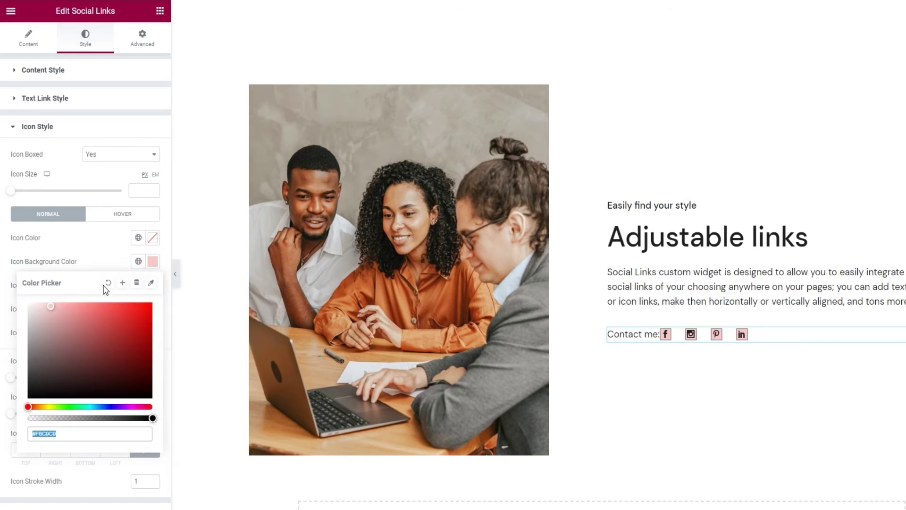
{"action": "left_click", "coordinate": [113, 246]}
{"action": "left_click", "coordinate": [152, 285]}
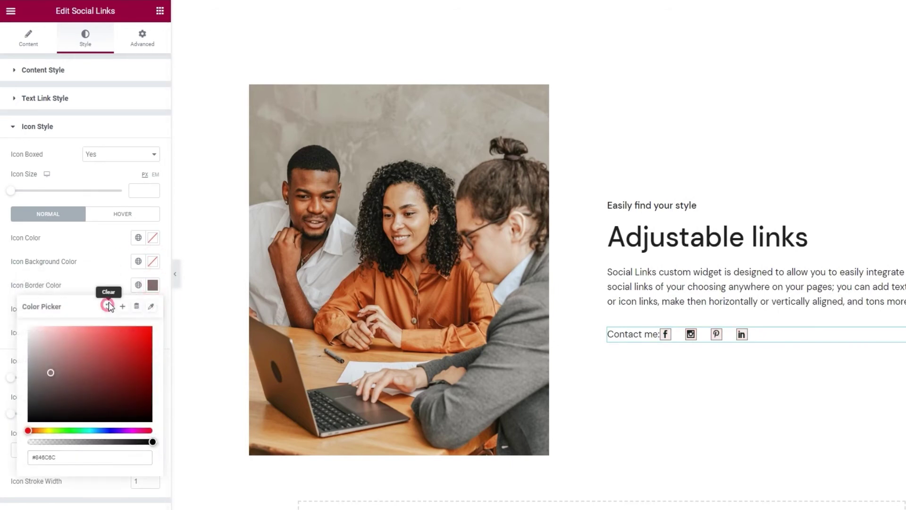
{"action": "left_click", "coordinate": [106, 278]}
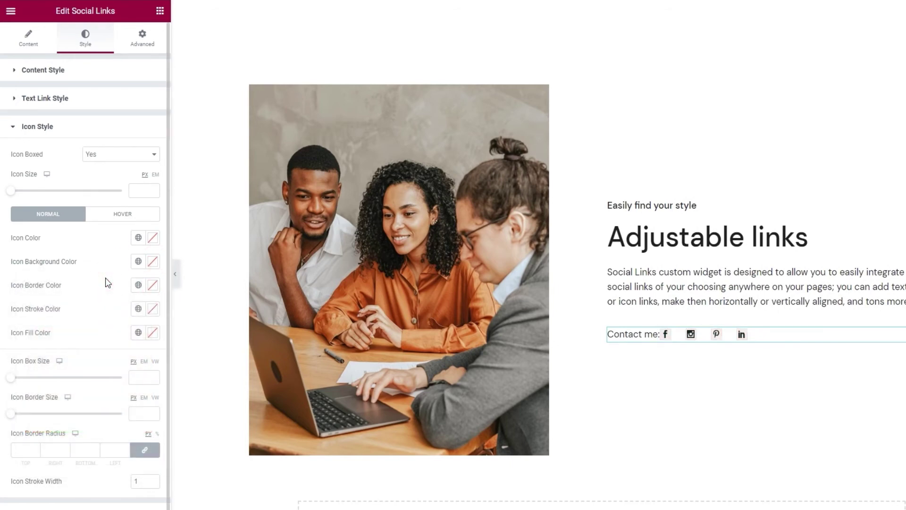
{"action": "left_click", "coordinate": [108, 156]}
{"action": "left_click", "coordinate": [116, 181]}
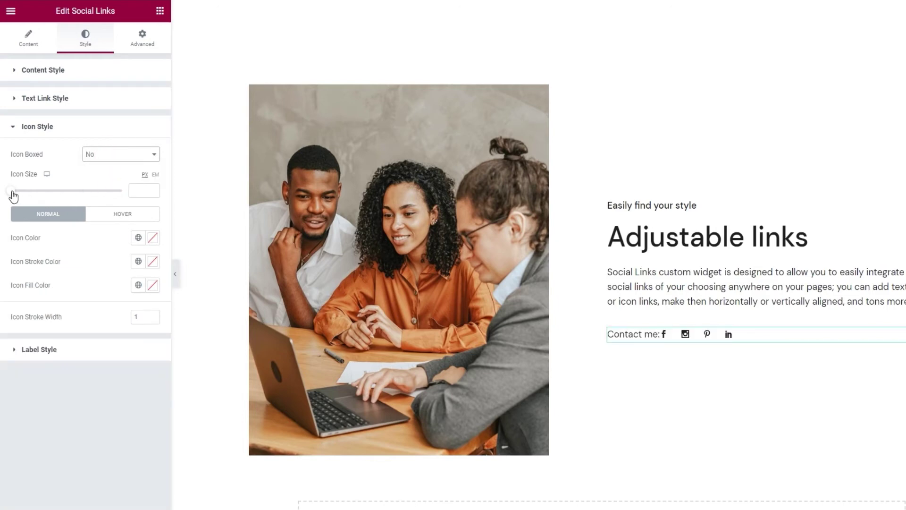
{"action": "left_click_drag", "start_coordinate": [11, 191], "coordinate": [21, 197]}
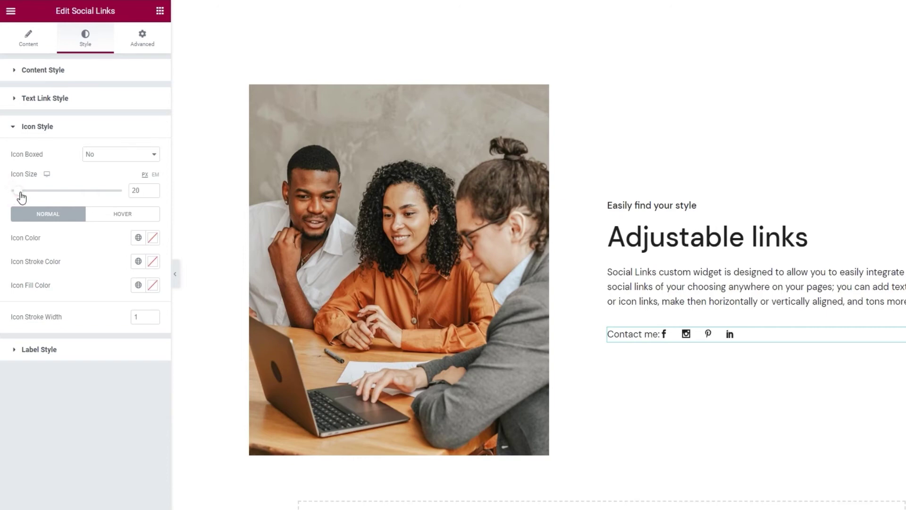
Set the social icon size to 18, trying a red icon colour and then resetting it to default.
{"action": "left_click", "coordinate": [132, 189]}
{"action": "type", "text": "18"}
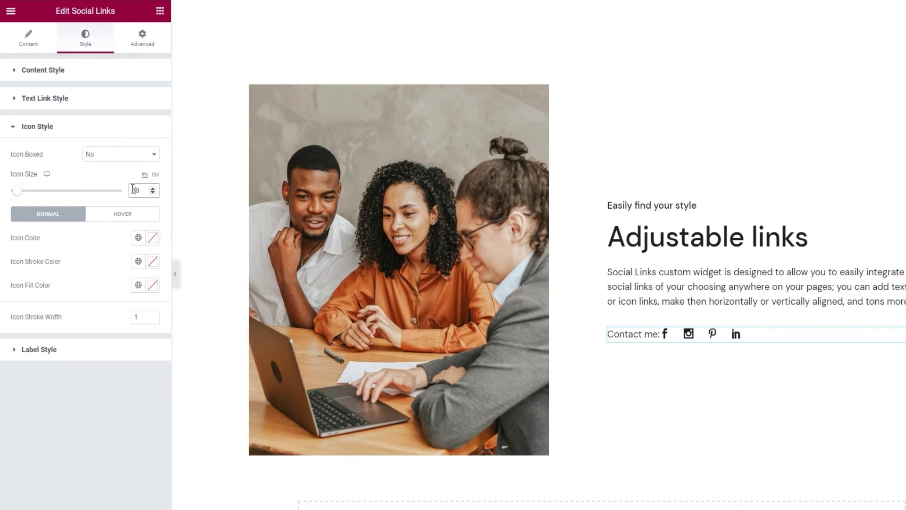
{"action": "left_click", "coordinate": [152, 237]}
{"action": "mouse_move", "coordinate": [120, 284]}
{"action": "left_mouse_down"}
{"action": "mouse_move", "coordinate": [105, 295]}
{"action": "mouse_move", "coordinate": [96, 288]}
{"action": "left_mouse_up"}
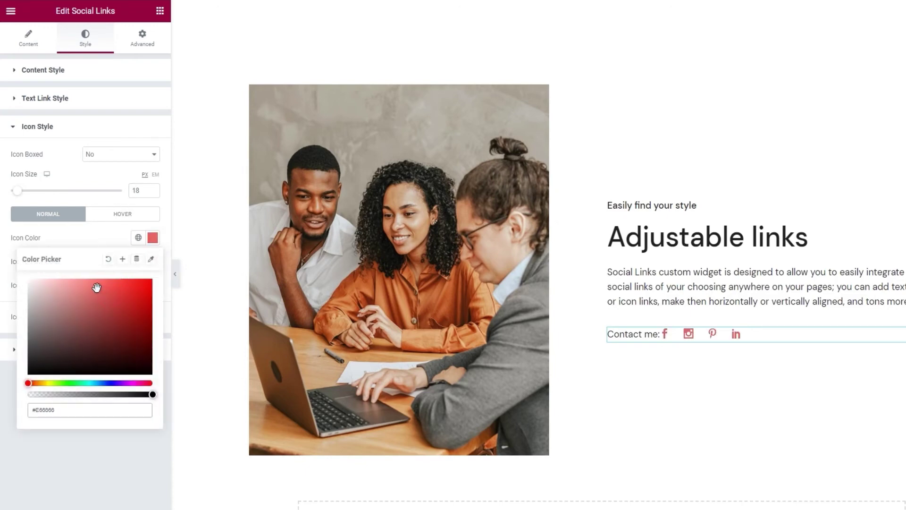
{"action": "left_click", "coordinate": [108, 259]}
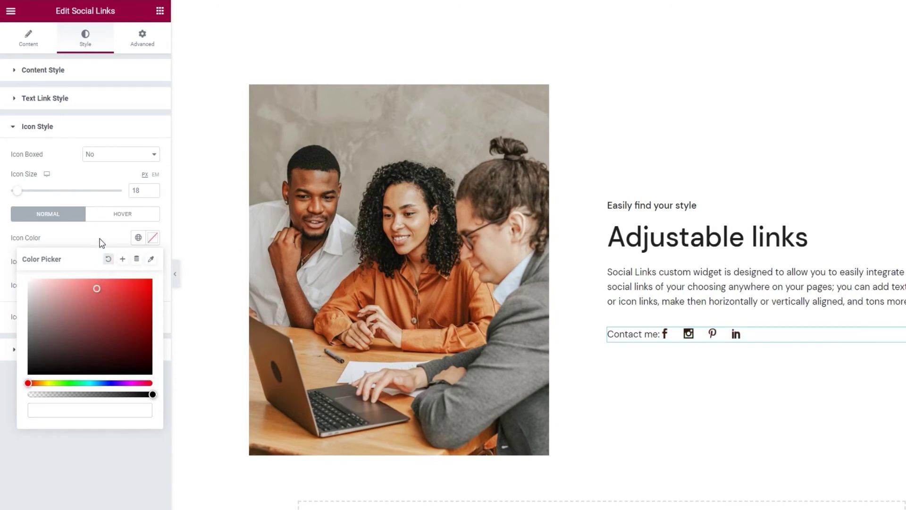
{"action": "left_click", "coordinate": [100, 241]}
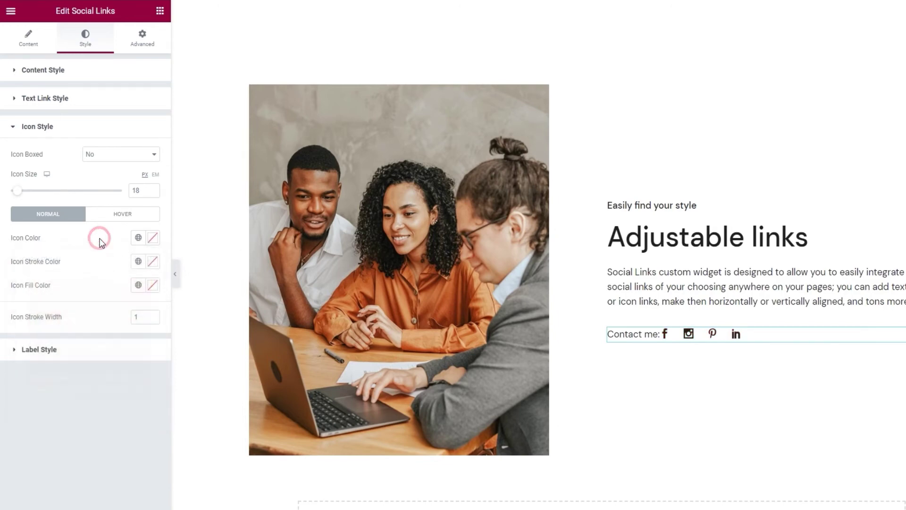
{"action": "left_click", "coordinate": [153, 285]}
{"action": "left_click", "coordinate": [123, 346]}
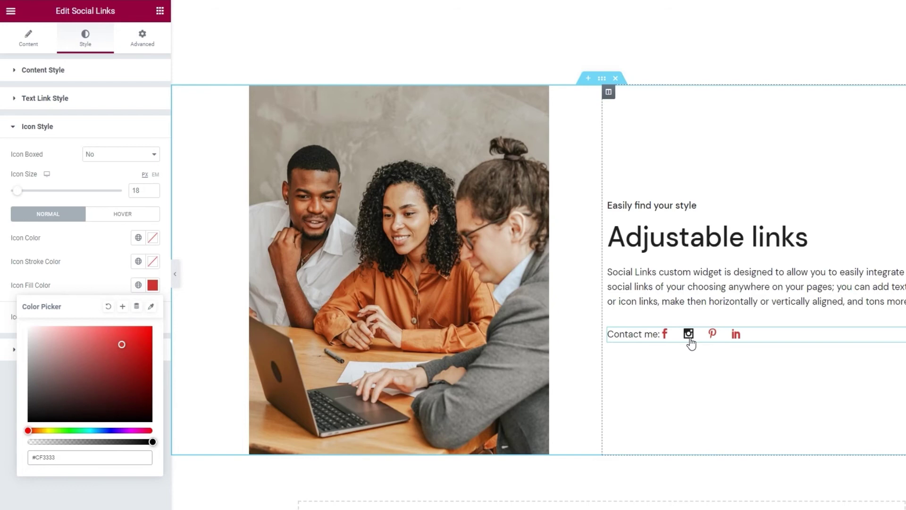
{"action": "left_click", "coordinate": [108, 306]}
{"action": "left_click", "coordinate": [105, 276]}
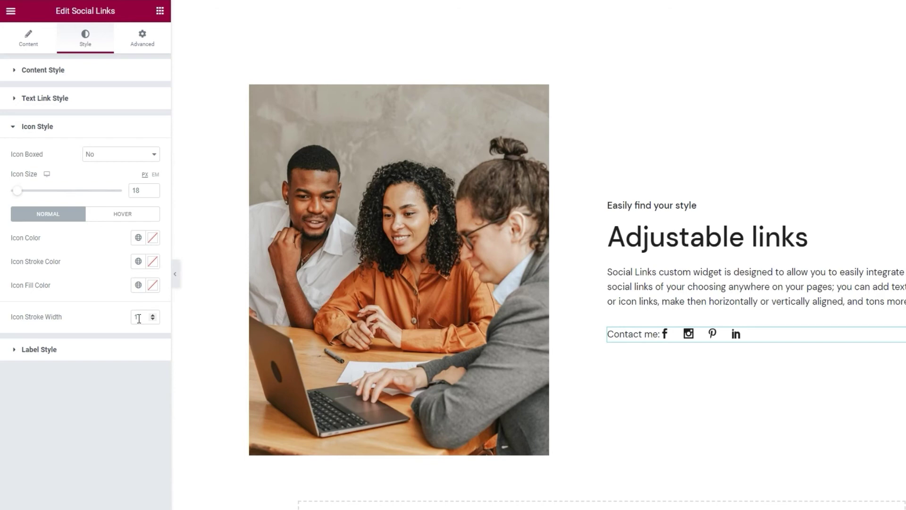
Set the icons' hover colour to dark grey #5a5a5a.
{"action": "left_click", "coordinate": [118, 223]}
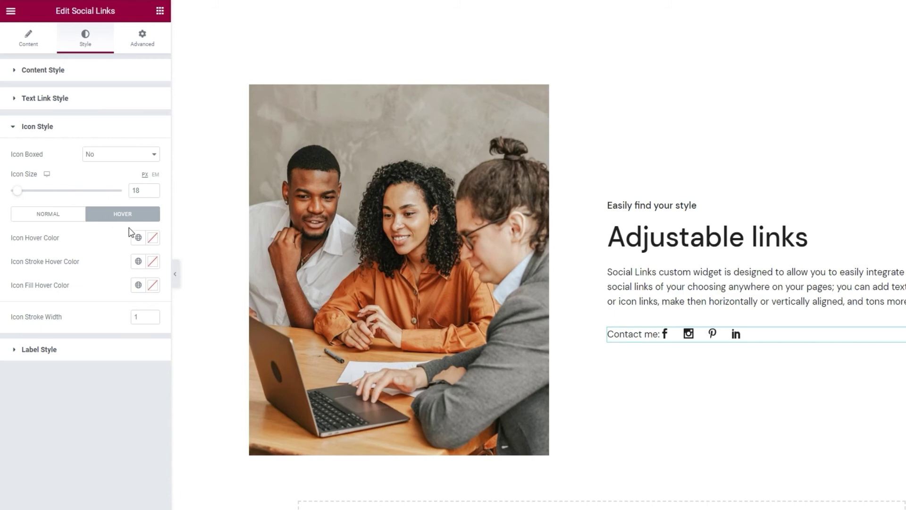
{"action": "left_click", "coordinate": [153, 238]}
{"action": "left_click_drag", "start_coordinate": [88, 305], "coordinate": [73, 296]}
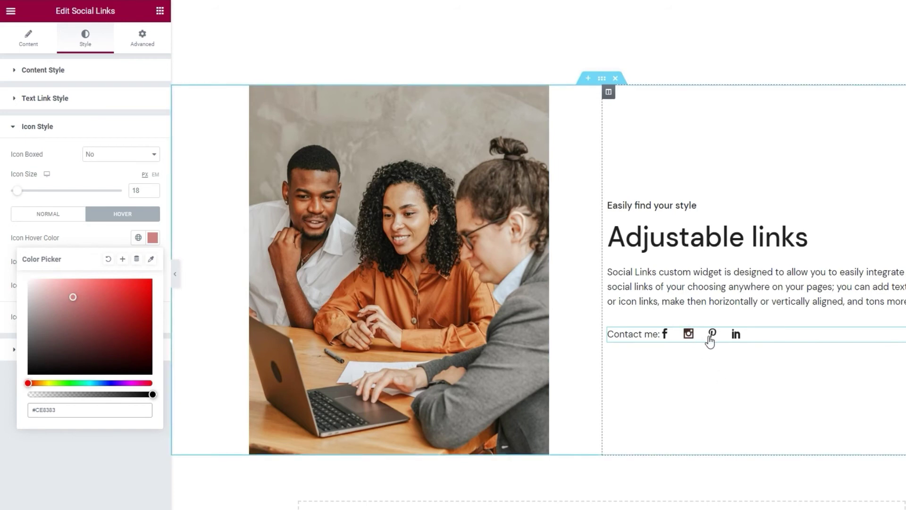
{"action": "double_click", "coordinate": [88, 414]}
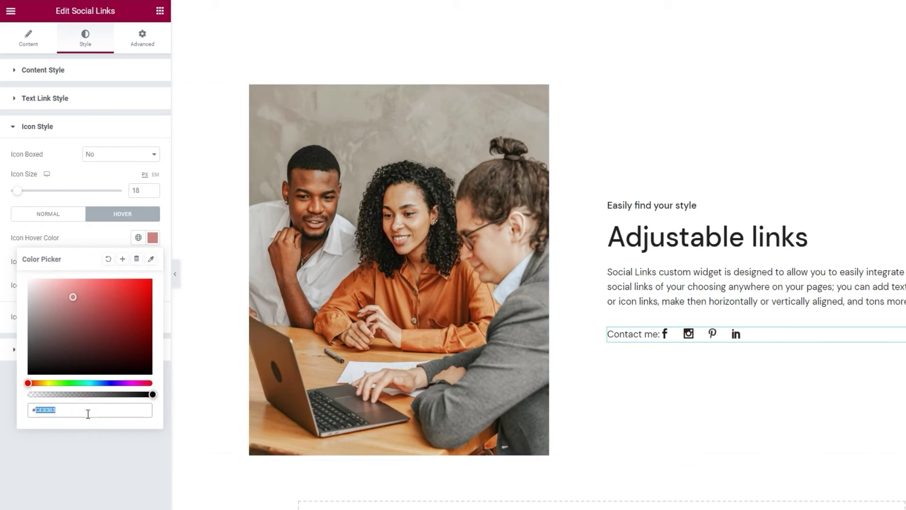
{"action": "type", "text": "5a5a5a"}
{"action": "left_click", "coordinate": [86, 236]}
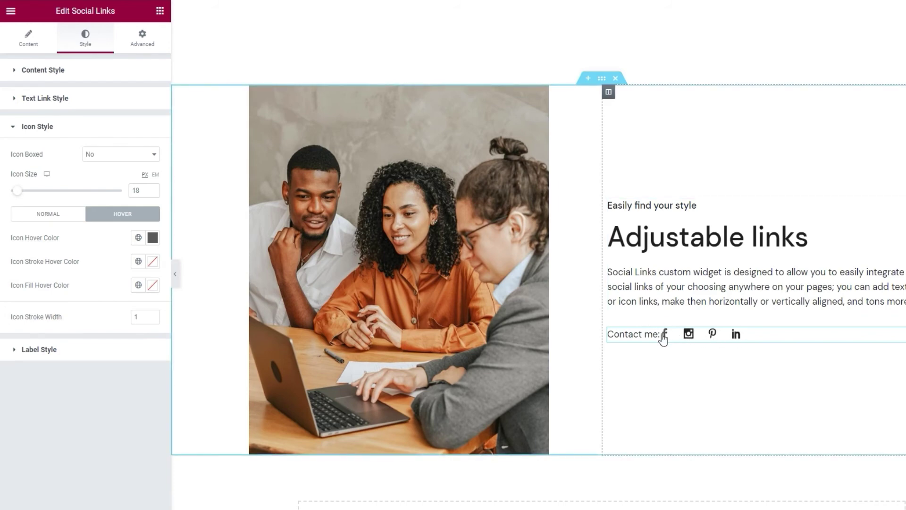
Leave the hover stroke colour empty and clear the trial red icon fill hover colour.
{"action": "left_click", "coordinate": [153, 261]}
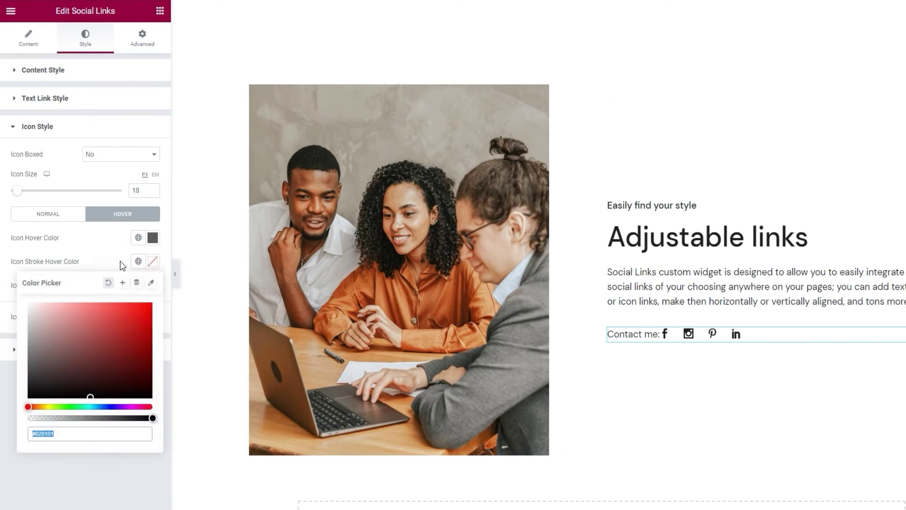
{"action": "left_click", "coordinate": [108, 257]}
{"action": "left_click", "coordinate": [153, 285]}
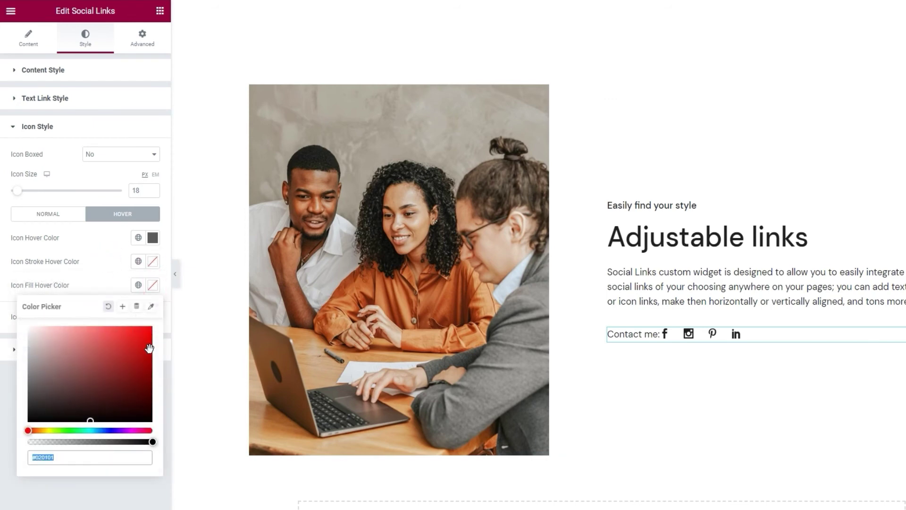
{"action": "left_click", "coordinate": [131, 346]}
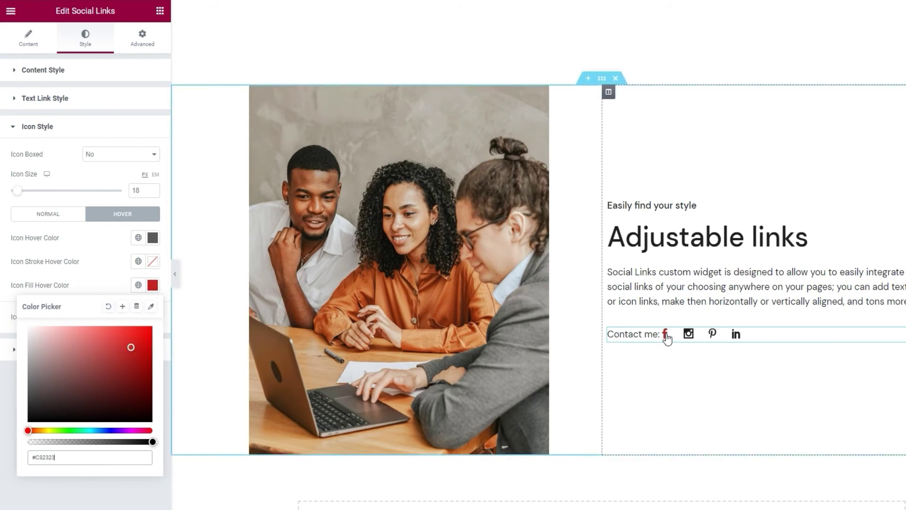
{"action": "left_click", "coordinate": [108, 305]}
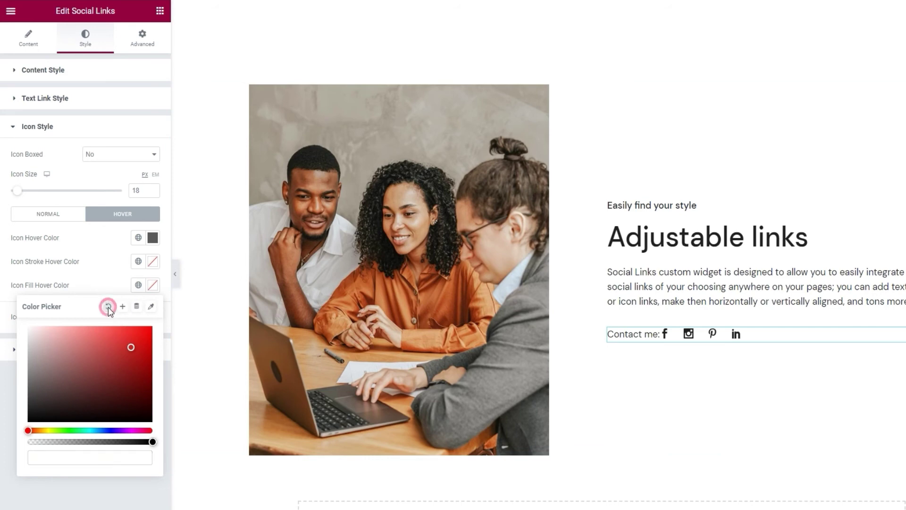
{"action": "left_click", "coordinate": [99, 279]}
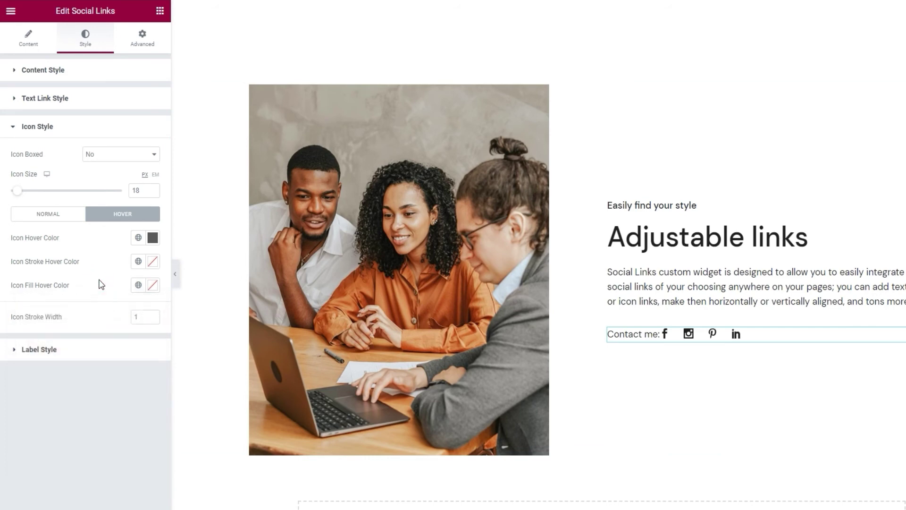
{"action": "left_click", "coordinate": [112, 362]}
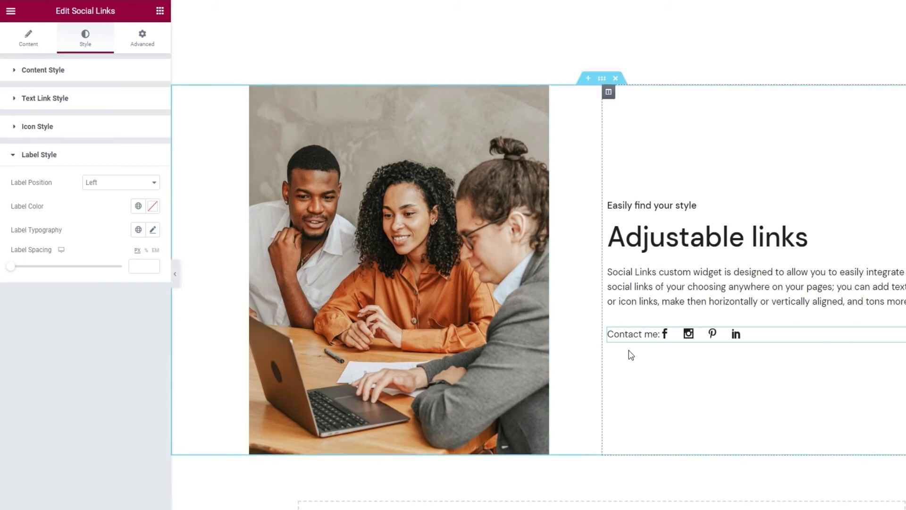
Set Label Position to Top, trying a red label colour and then resetting it.
{"action": "left_click", "coordinate": [113, 182]}
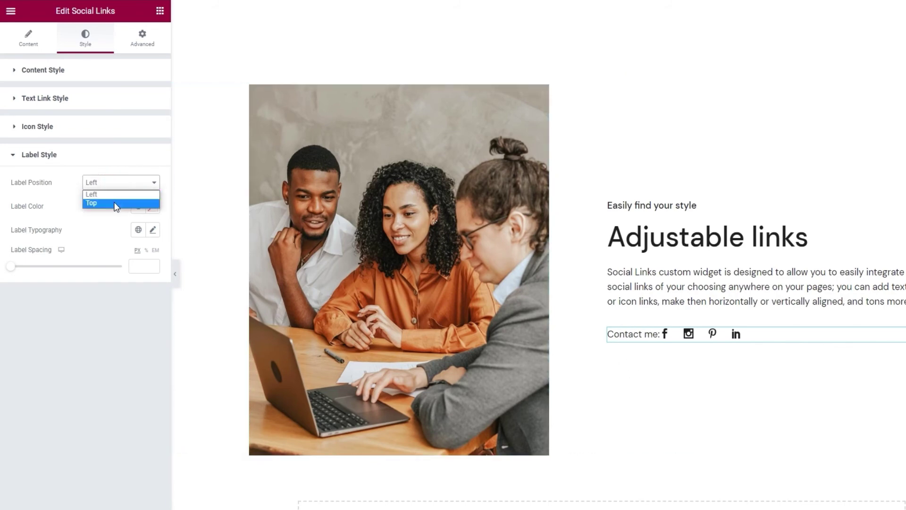
{"action": "left_click", "coordinate": [115, 202]}
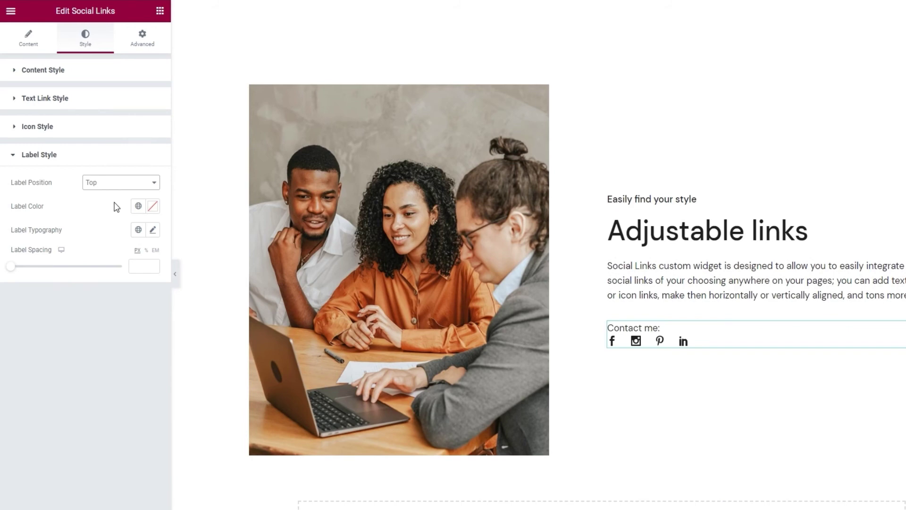
{"action": "left_click", "coordinate": [152, 209]}
{"action": "left_click", "coordinate": [94, 252]}
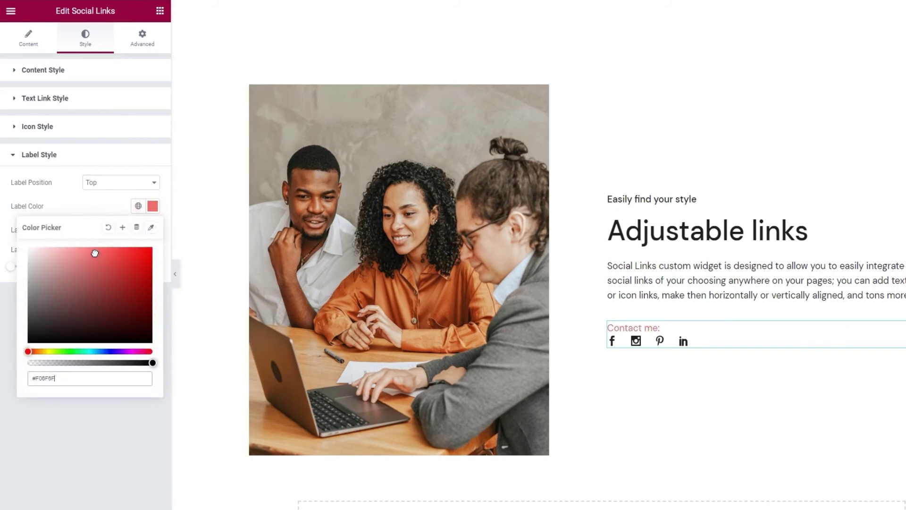
{"action": "left_click", "coordinate": [108, 227]}
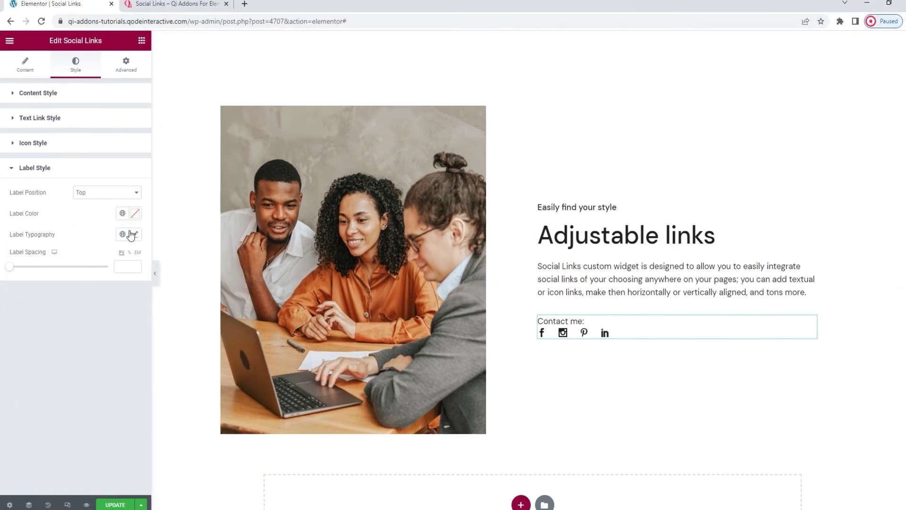
Review the label typography's Family, Weight, Transform, Style and Decoration, keeping each at Default.
{"action": "left_click", "coordinate": [132, 235]}
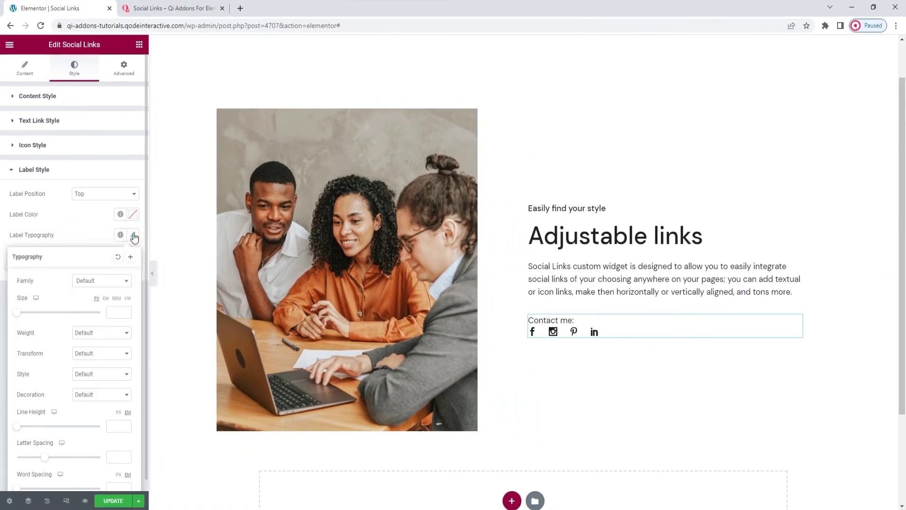
{"action": "scroll", "coordinate": [75, 269], "scroll_direction": "down", "scroll_amount": 1}
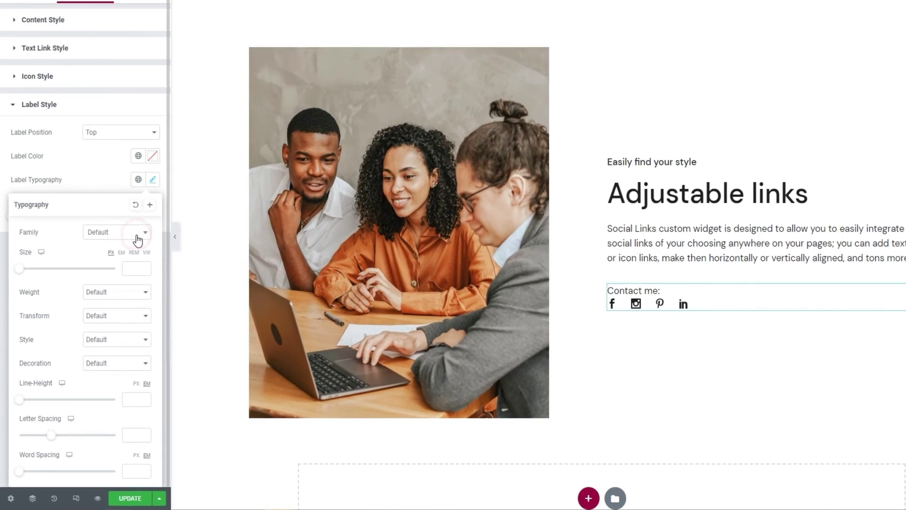
{"action": "left_click", "coordinate": [138, 239]}
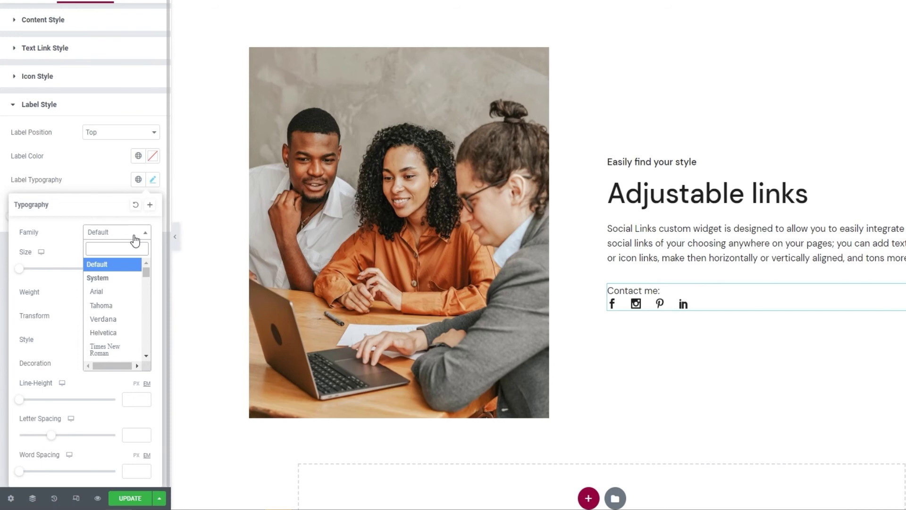
{"action": "left_click", "coordinate": [134, 238]}
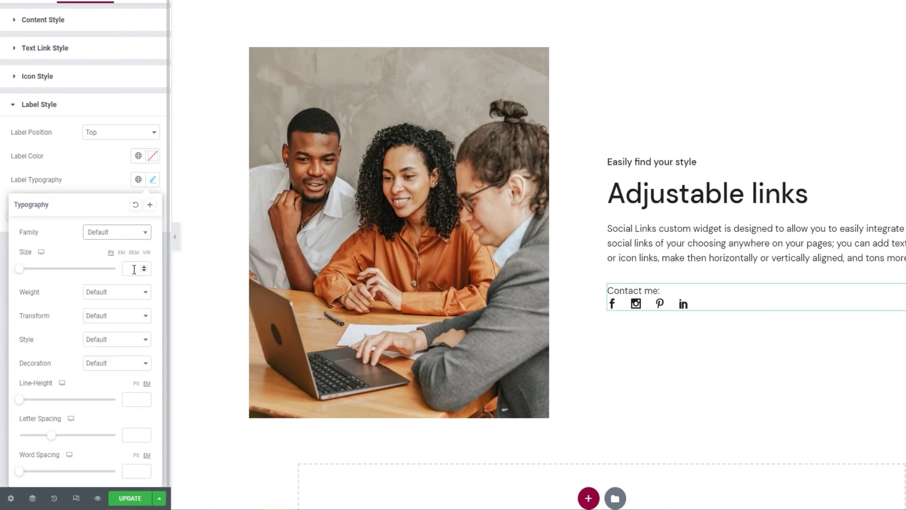
{"action": "left_click", "coordinate": [126, 296]}
{"action": "left_click", "coordinate": [127, 296]}
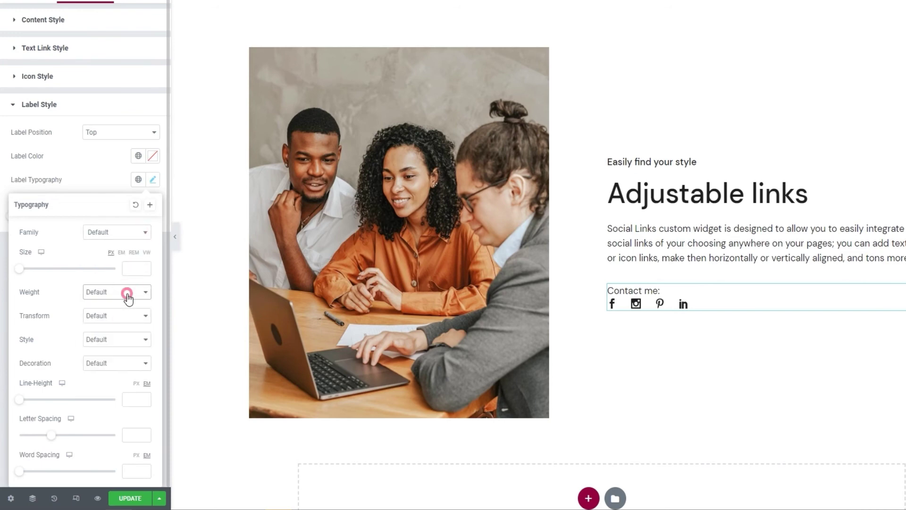
{"action": "left_click", "coordinate": [126, 316]}
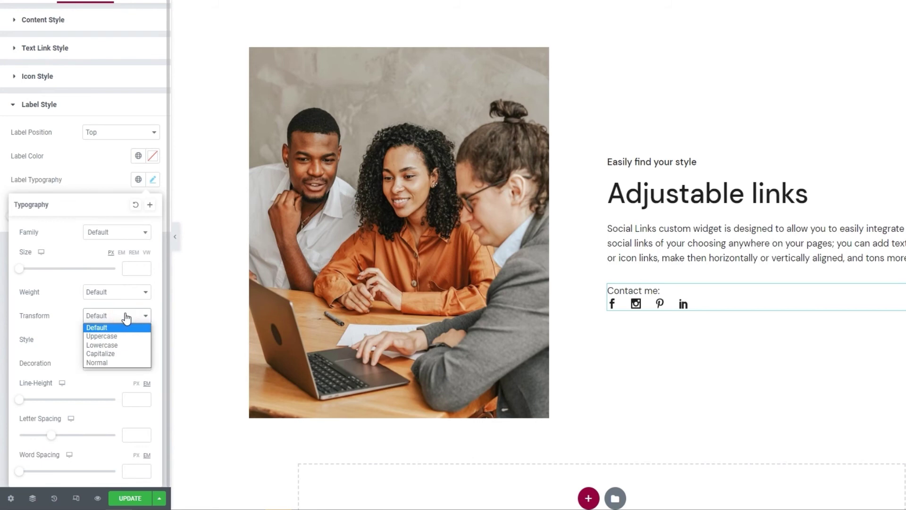
{"action": "left_click", "coordinate": [126, 317]}
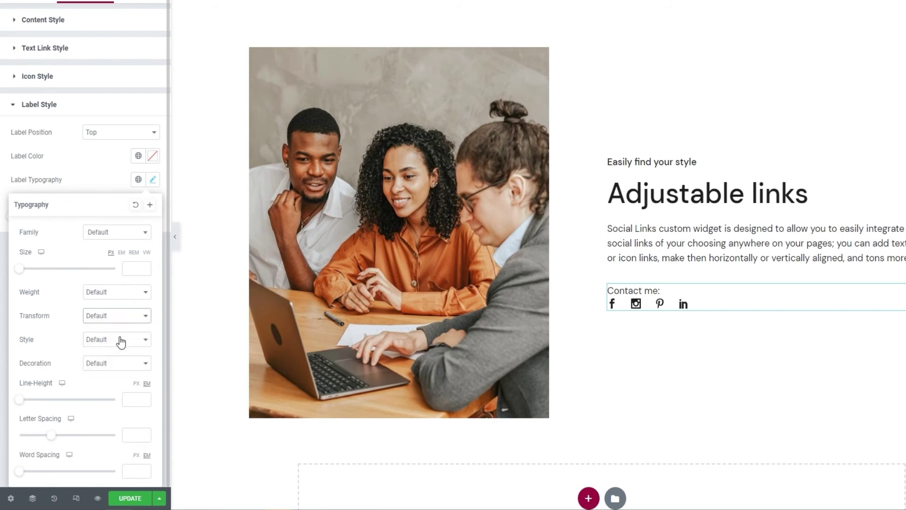
{"action": "left_click", "coordinate": [119, 340]}
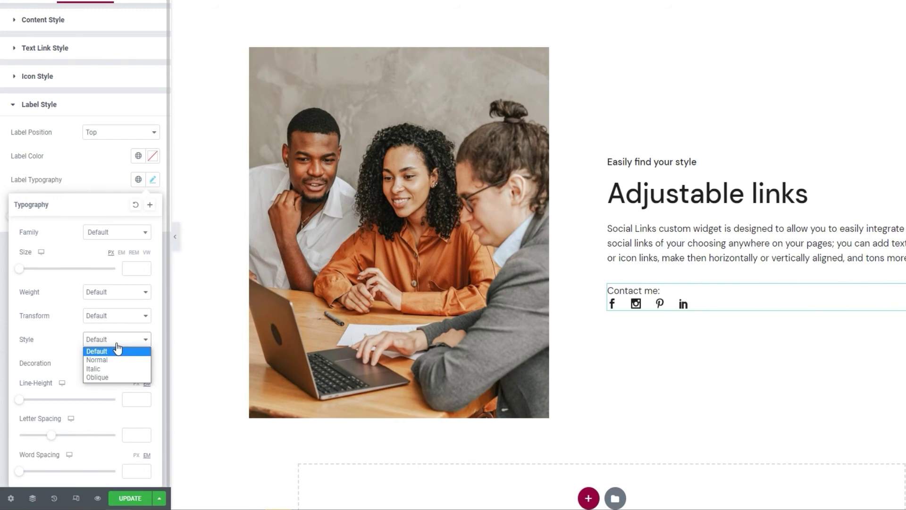
{"action": "left_click", "coordinate": [118, 351]}
{"action": "left_click", "coordinate": [125, 362]}
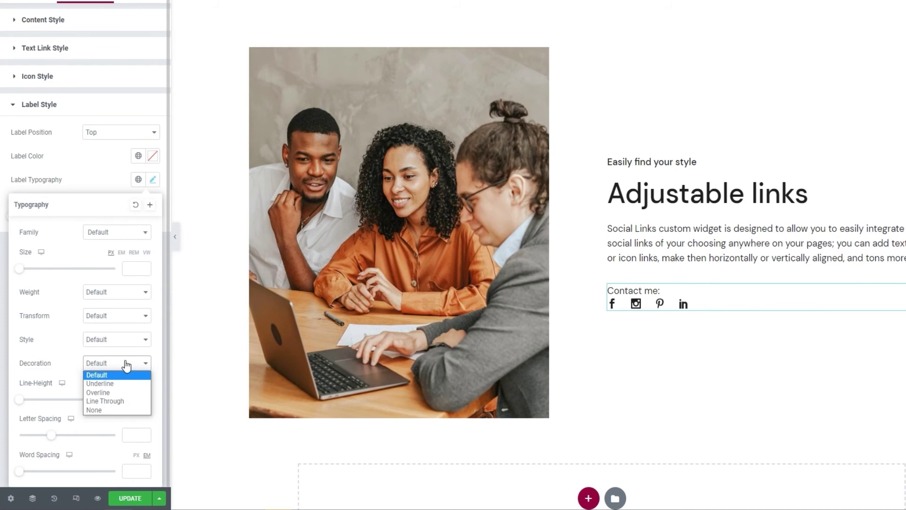
{"action": "left_click", "coordinate": [125, 362]}
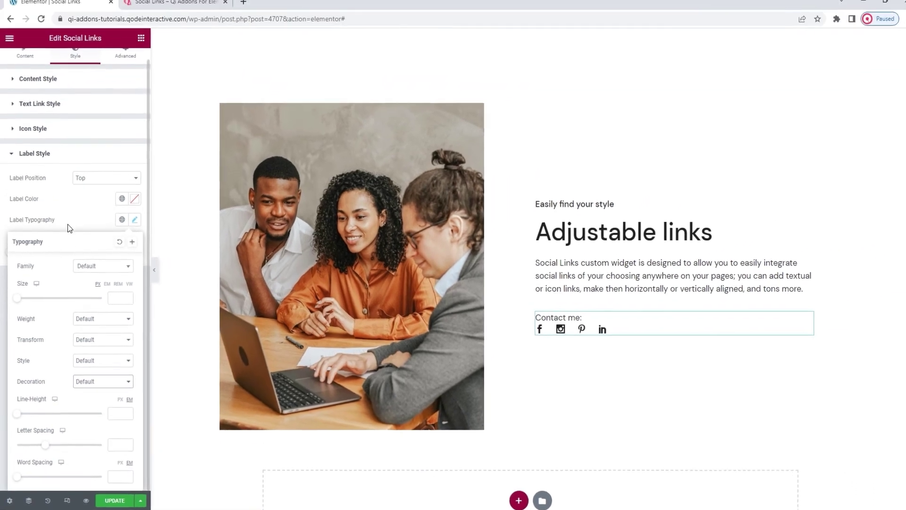
{"action": "left_click", "coordinate": [77, 175]}
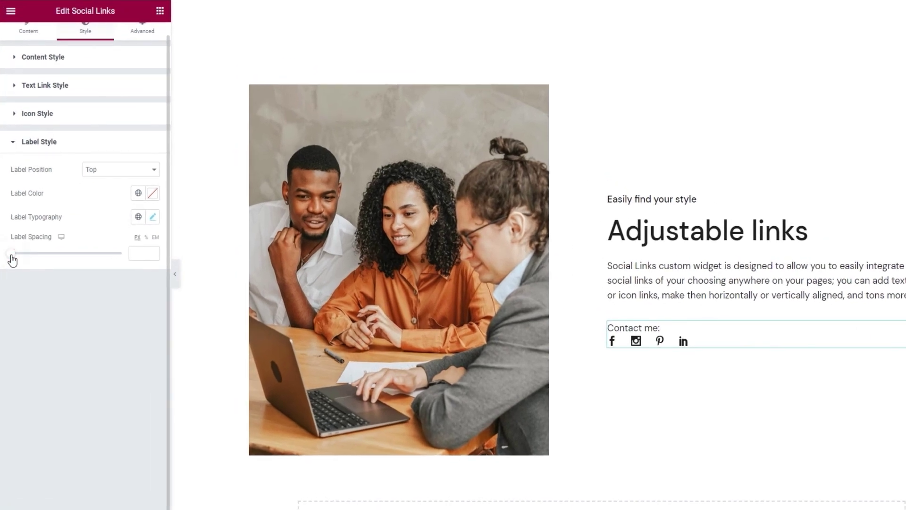
Set Label Spacing to 20px and save the page with Update.
{"action": "left_click_drag", "start_coordinate": [10, 257], "coordinate": [23, 263]}
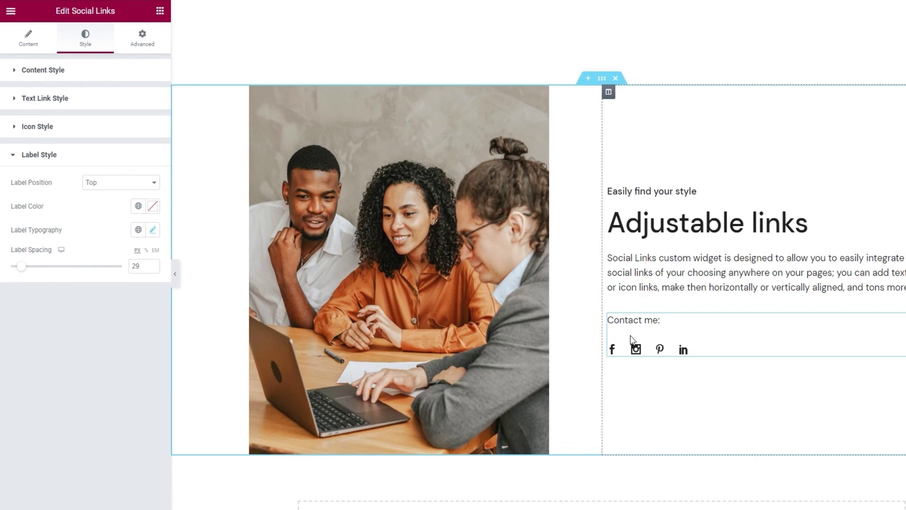
{"action": "left_click", "coordinate": [153, 269]}
{"action": "left_click", "coordinate": [152, 268]}
{"action": "left_click", "coordinate": [152, 269]}
{"action": "left_click", "coordinate": [152, 269]}
{"action": "left_click", "coordinate": [152, 269]}
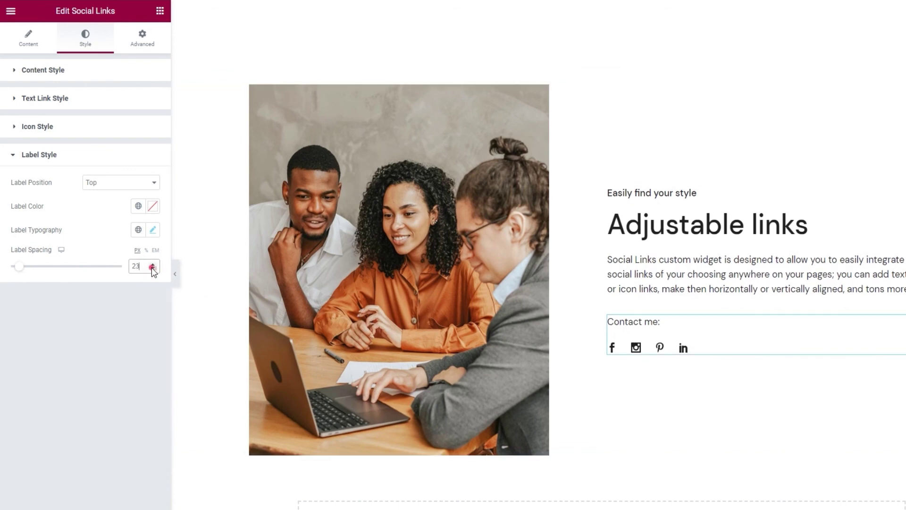
{"action": "left_click", "coordinate": [152, 268]}
{"action": "left_click", "coordinate": [153, 269]}
{"action": "left_click", "coordinate": [152, 268]}
{"action": "left_click", "coordinate": [153, 269]}
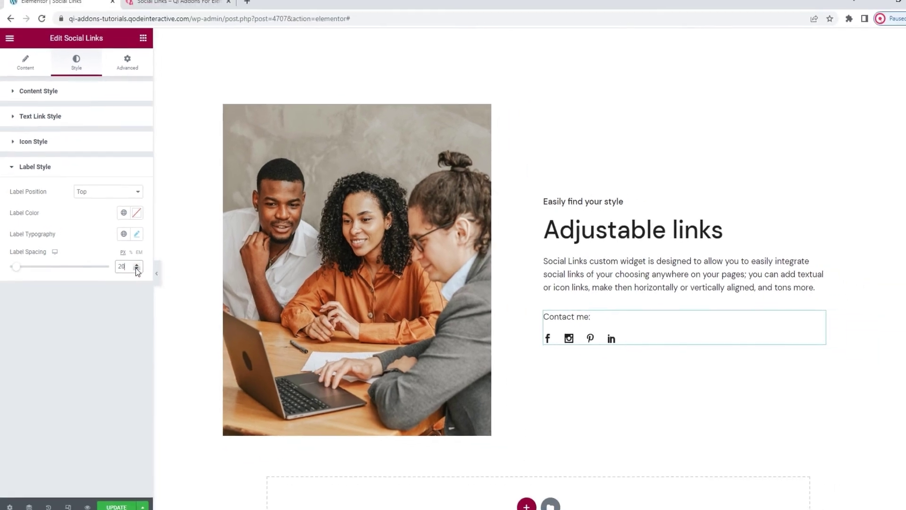
{"action": "left_click", "coordinate": [122, 503]}
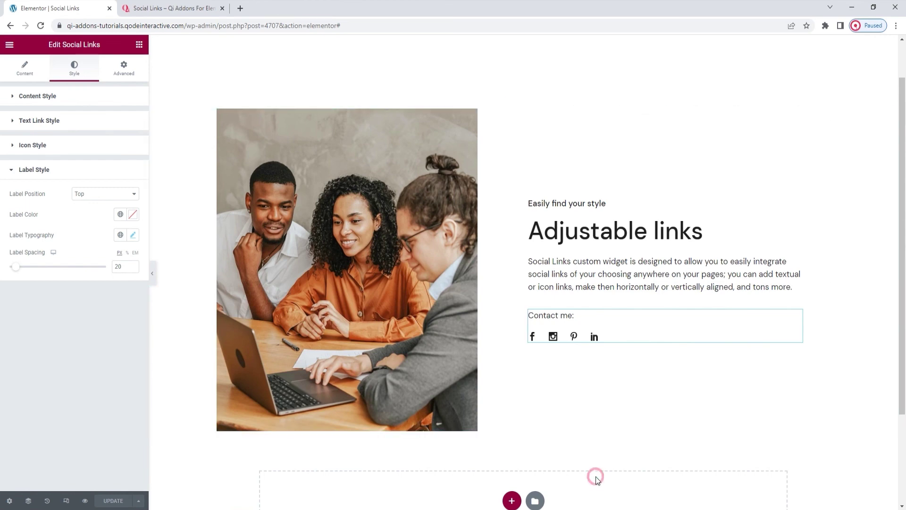
{"action": "left_click", "coordinate": [528, 49]}
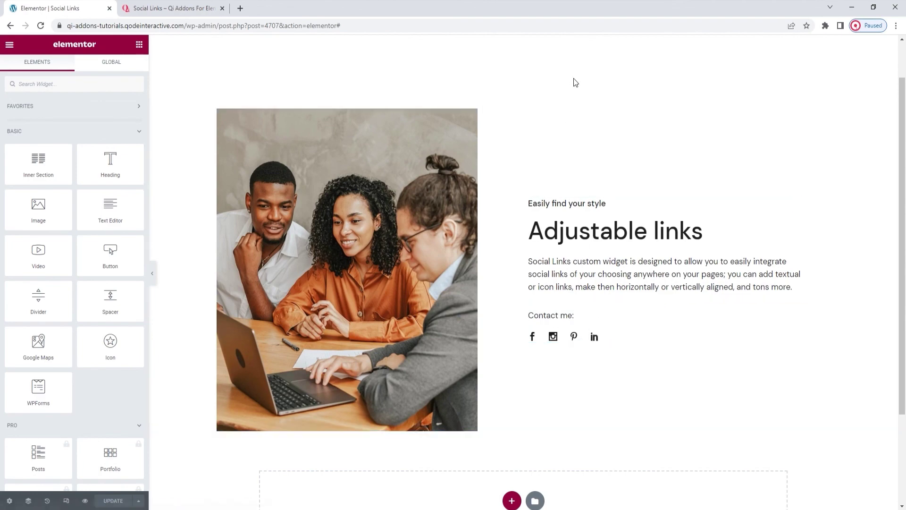
Switch to the Qi Addons Social Links demo page and scroll down to the Text or icon links examples.
{"action": "left_click", "coordinate": [140, 5]}
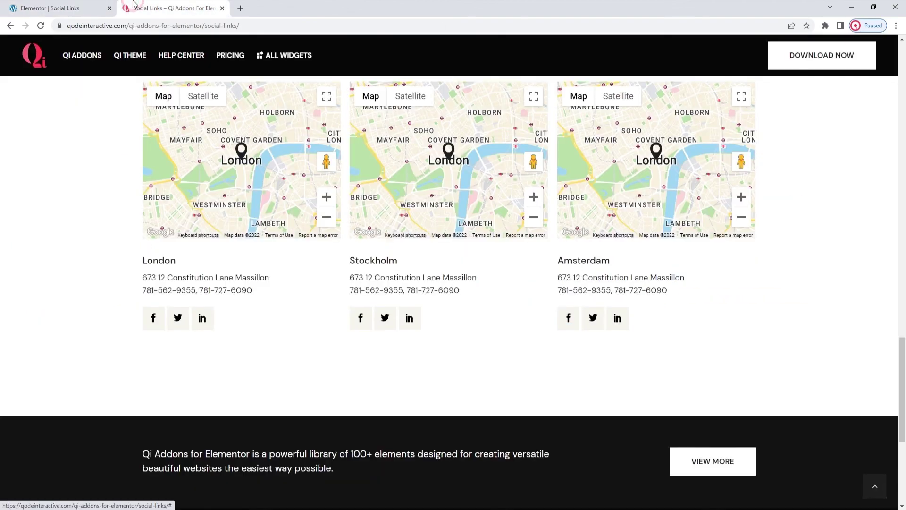
{"action": "left_click", "coordinate": [873, 486]}
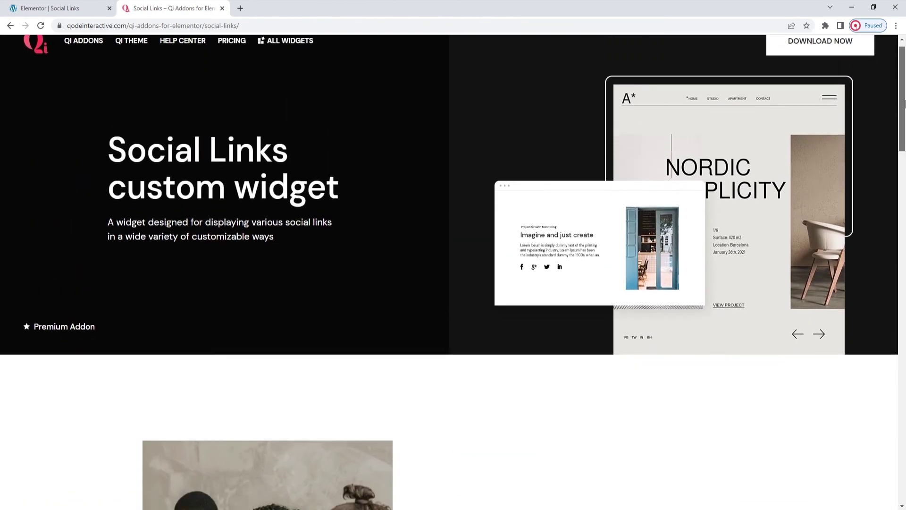
{"action": "left_click_drag", "start_coordinate": [903, 104], "coordinate": [902, 171]}
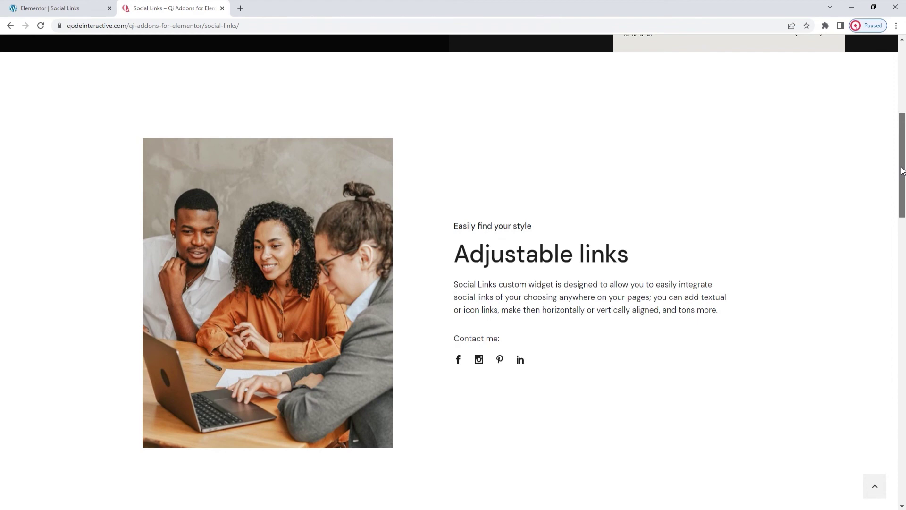
{"action": "left_click_drag", "start_coordinate": [902, 171], "coordinate": [897, 366]}
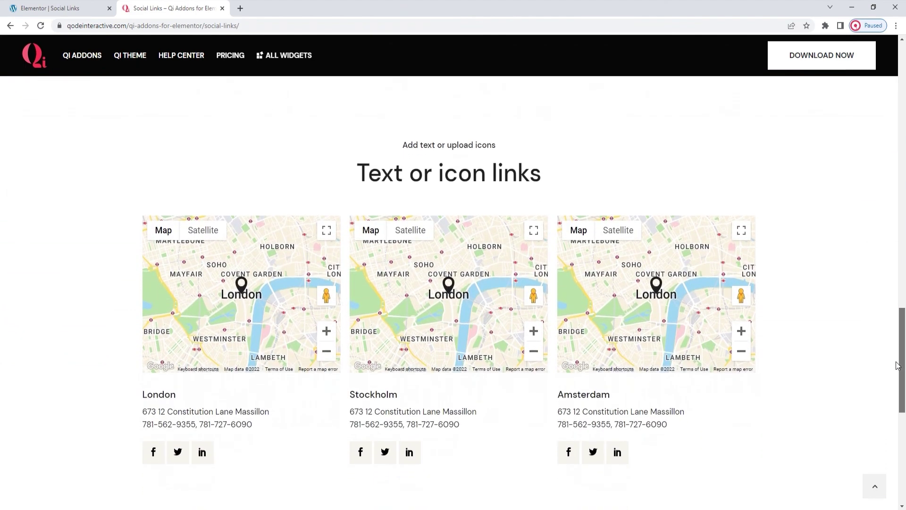